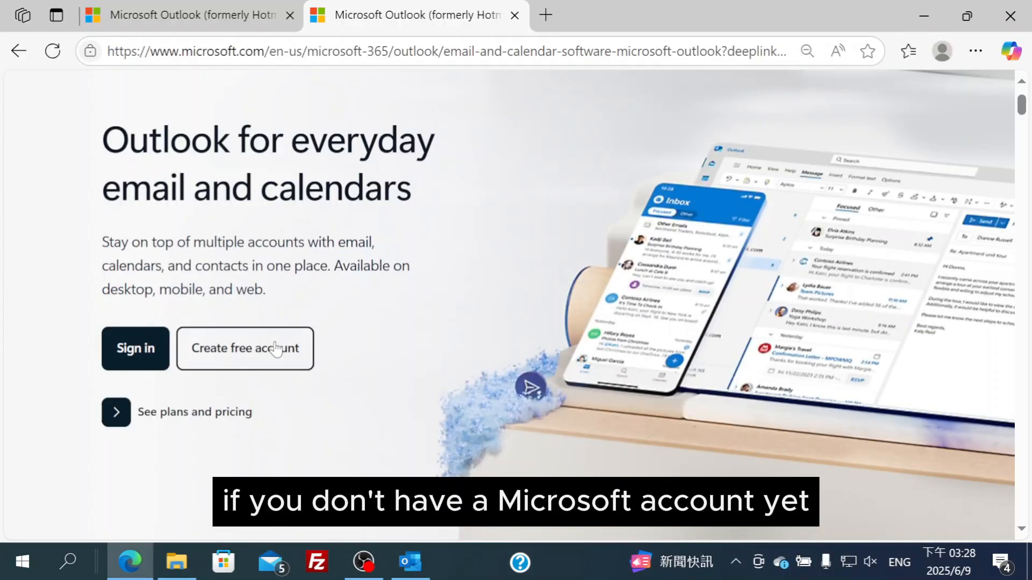
Switch from the Edge page to Outlook and open the empty Rules and Alerts manager
{"action": "left_click", "coordinate": [275, 348]}
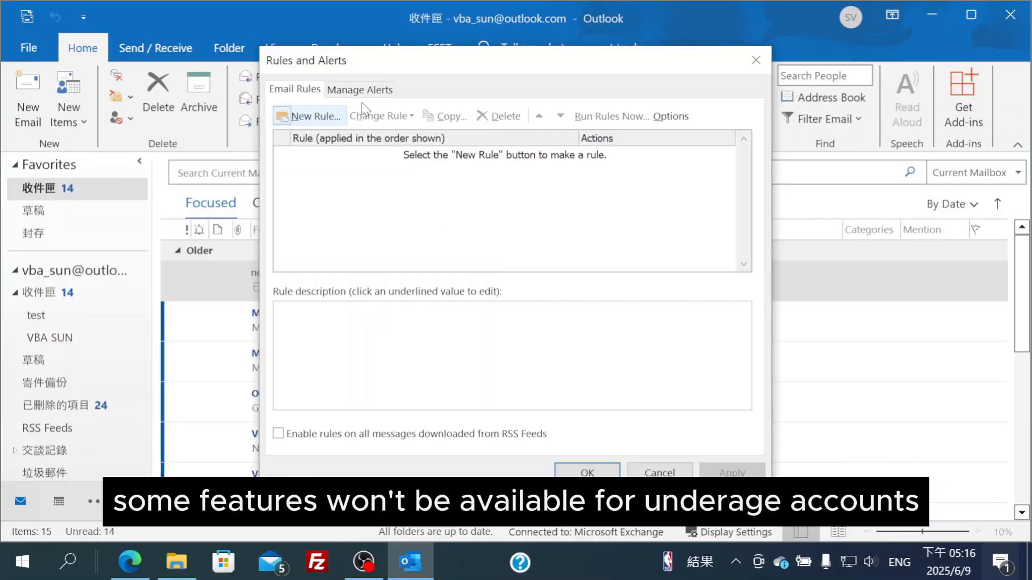
Start a new subject-words move rule with 'test' as its subject keyword
{"action": "left_click", "coordinate": [321, 119]}
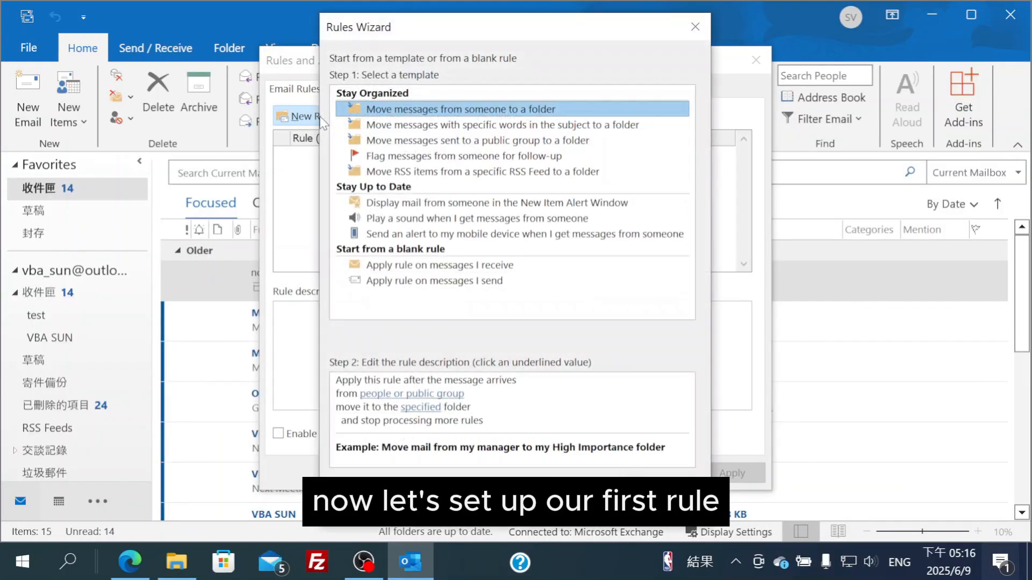
{"action": "left_click", "coordinate": [389, 127]}
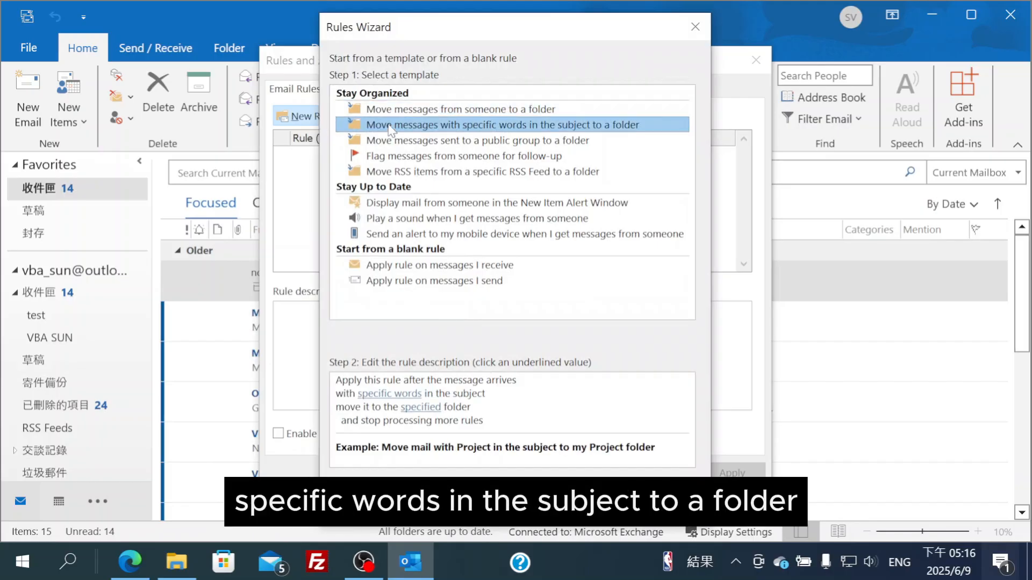
{"action": "left_click", "coordinate": [601, 498]}
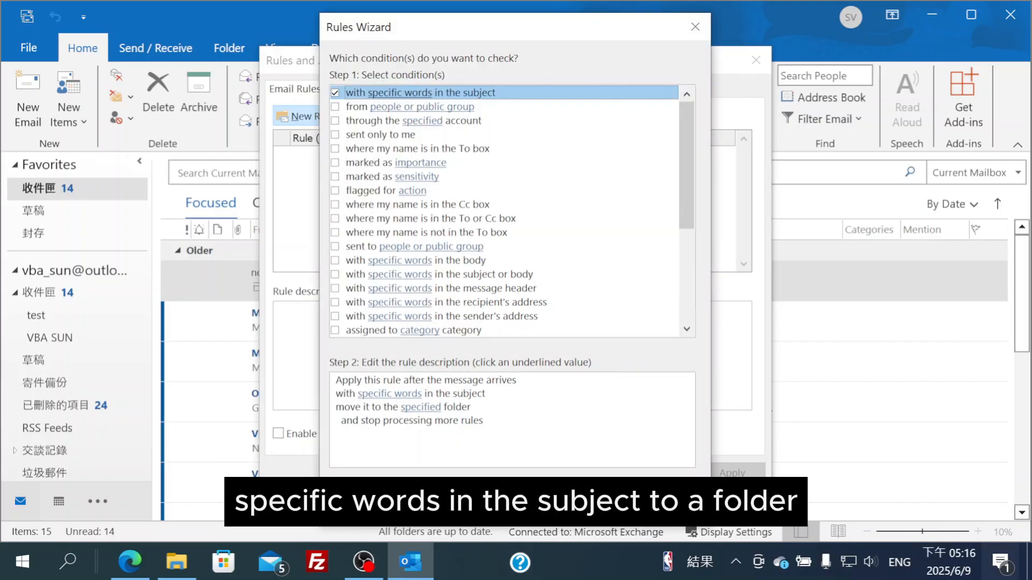
{"action": "left_click", "coordinate": [408, 395]}
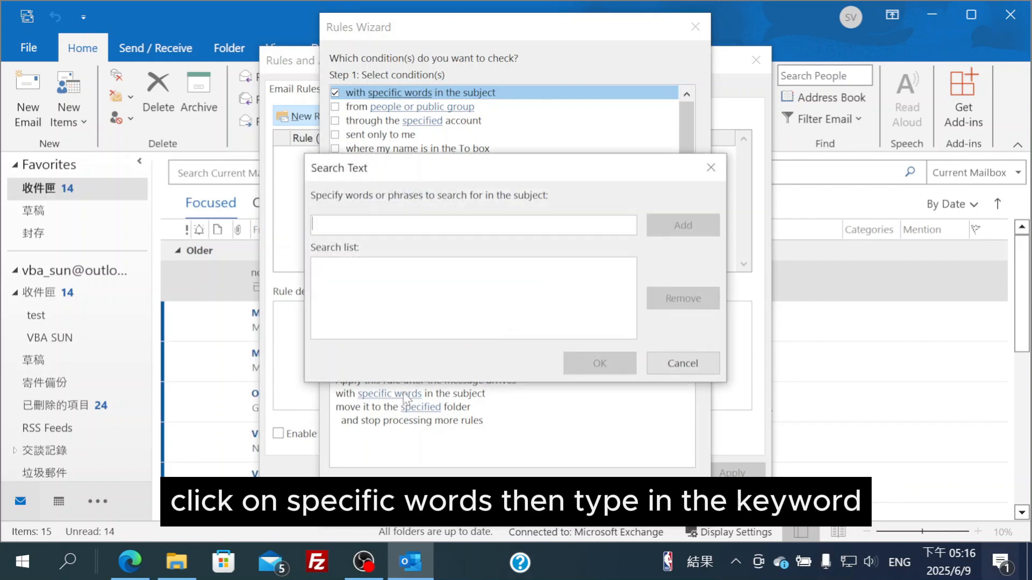
{"action": "left_click", "coordinate": [386, 223]}
{"action": "type", "text": "test"}
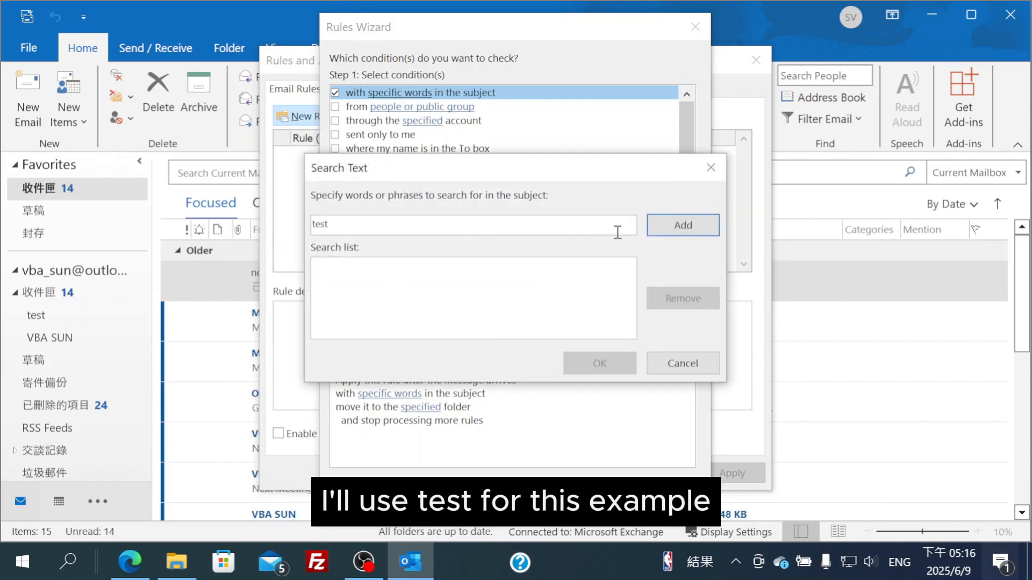
{"action": "left_click", "coordinate": [684, 226]}
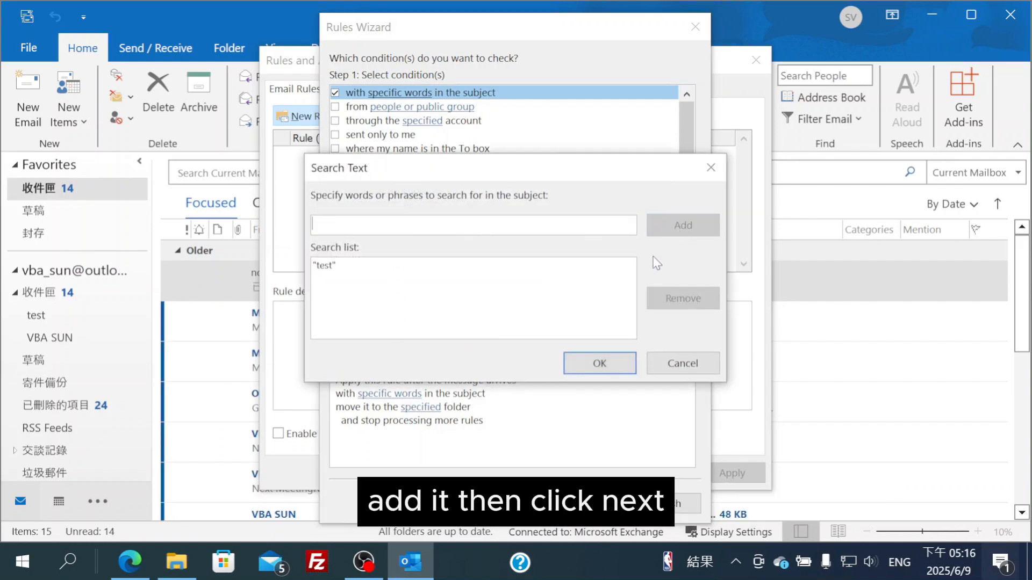
{"action": "left_click", "coordinate": [597, 364]}
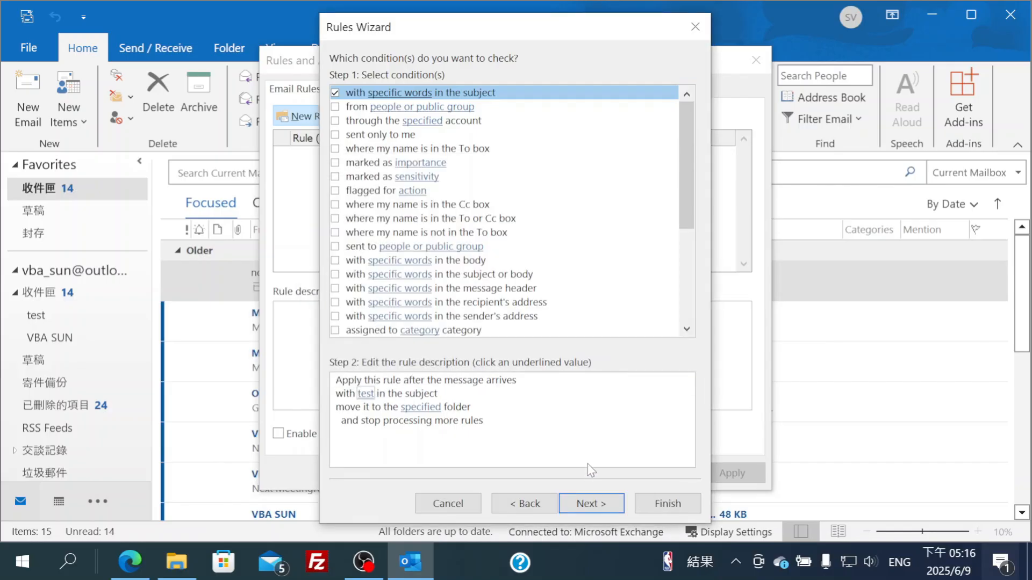
{"action": "left_click", "coordinate": [589, 511]}
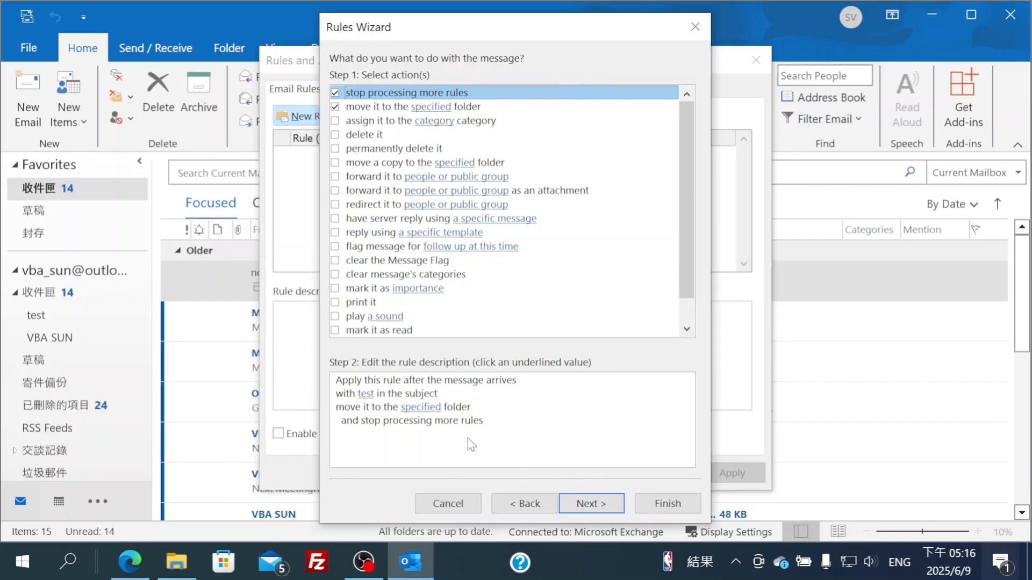
Set the test folder under 收件匣 as destination, finish the rule named test, and apply it
{"action": "left_click", "coordinate": [427, 407]}
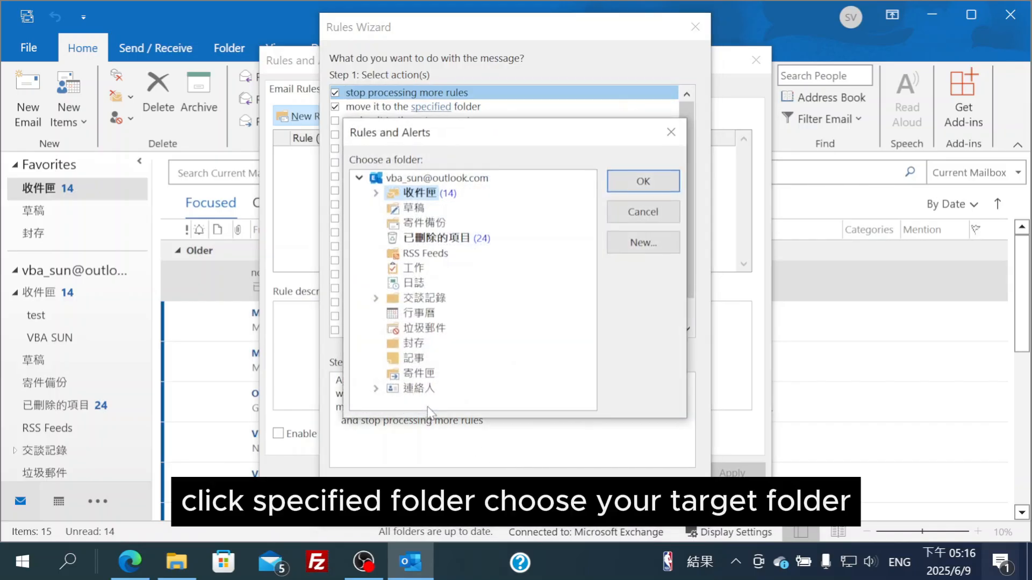
{"action": "left_click", "coordinate": [376, 194]}
{"action": "left_click", "coordinate": [426, 209]}
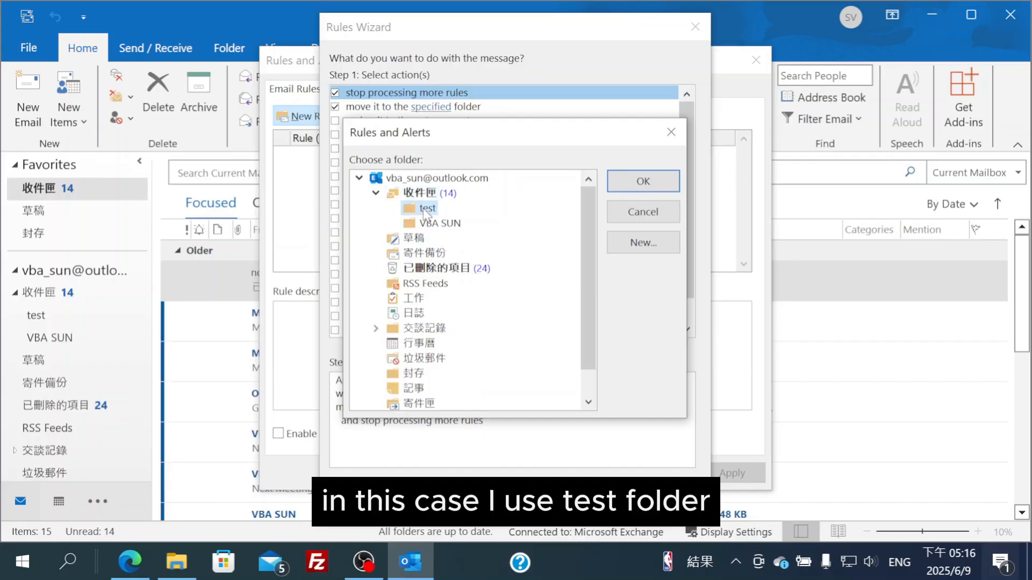
{"action": "left_click", "coordinate": [632, 186]}
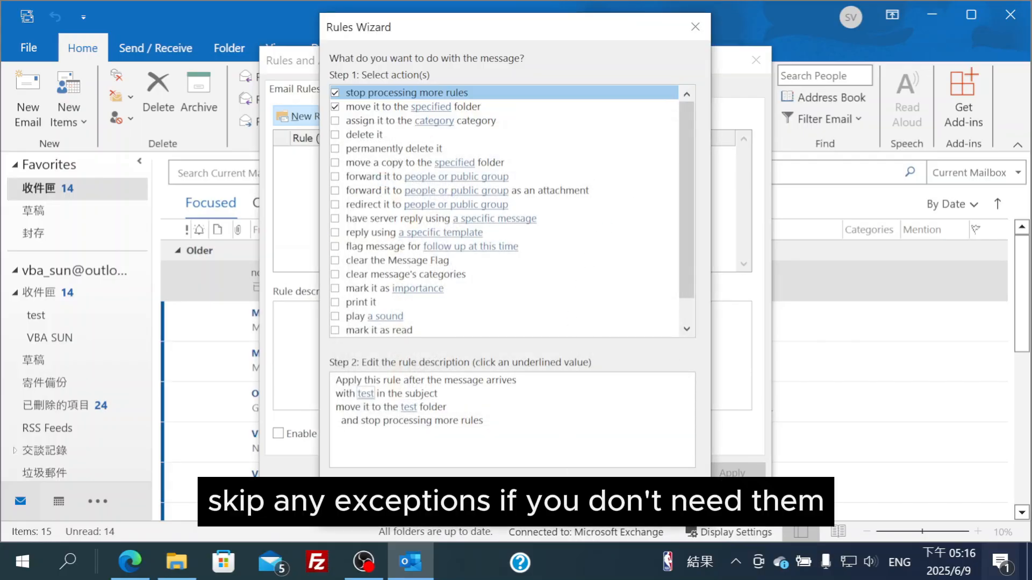
{"action": "left_click", "coordinate": [594, 498]}
{"action": "left_click", "coordinate": [593, 498]}
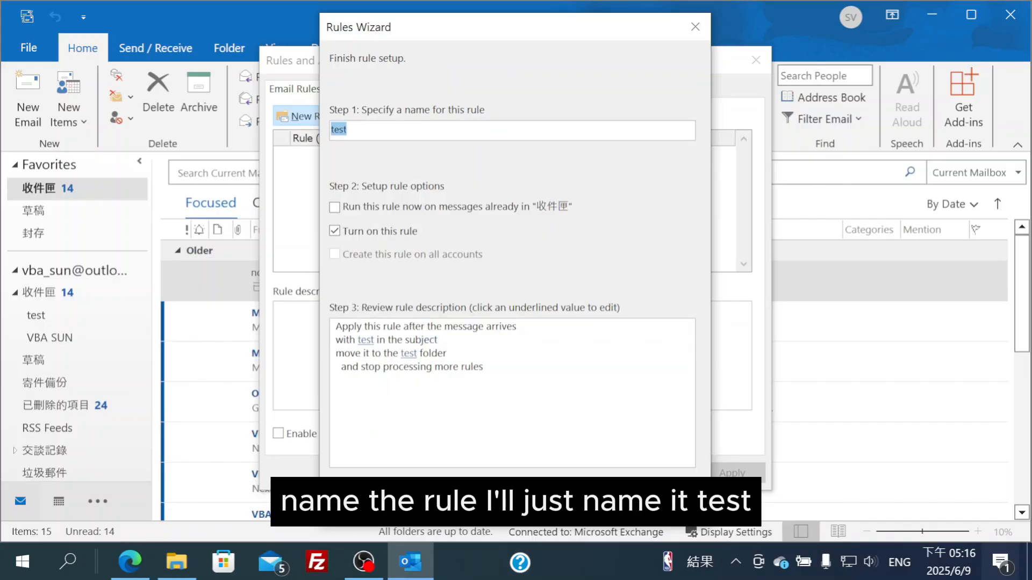
{"action": "left_click", "coordinate": [663, 498]}
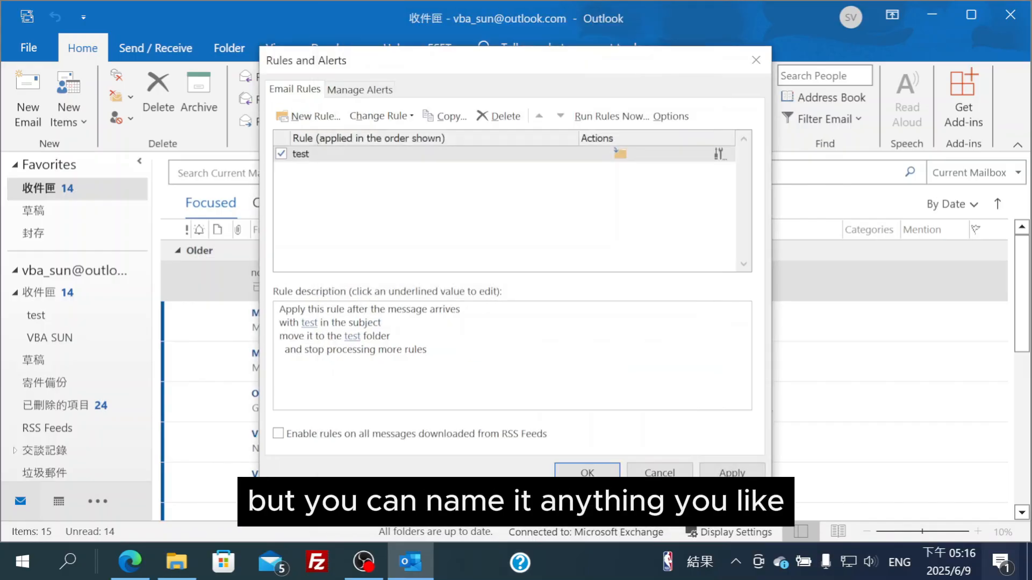
{"action": "left_click", "coordinate": [596, 472]}
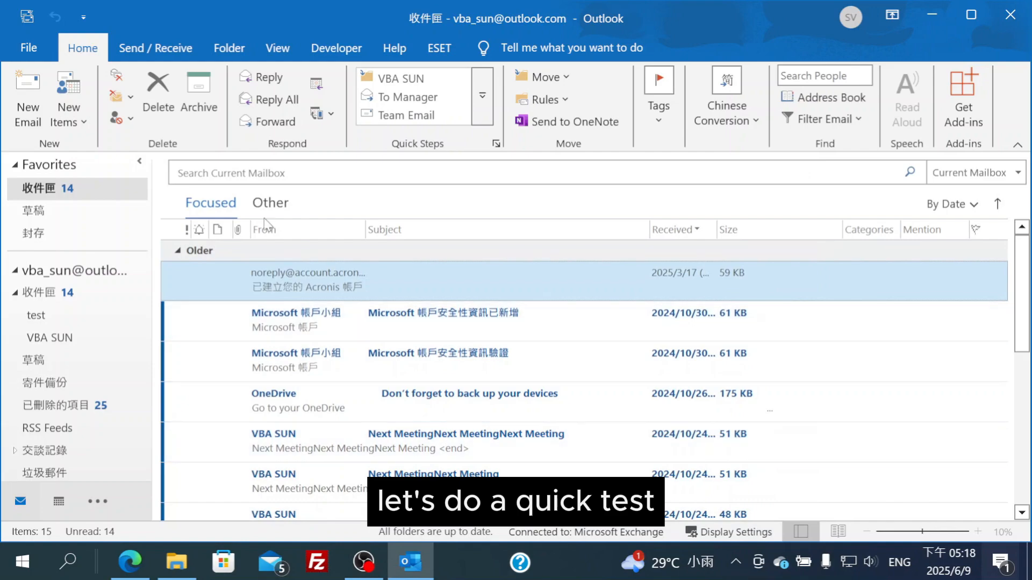
Email yourself 'aaatestbbb' with body 'aaa' and confirm it arrives in the test folder
{"action": "left_click", "coordinate": [37, 97]}
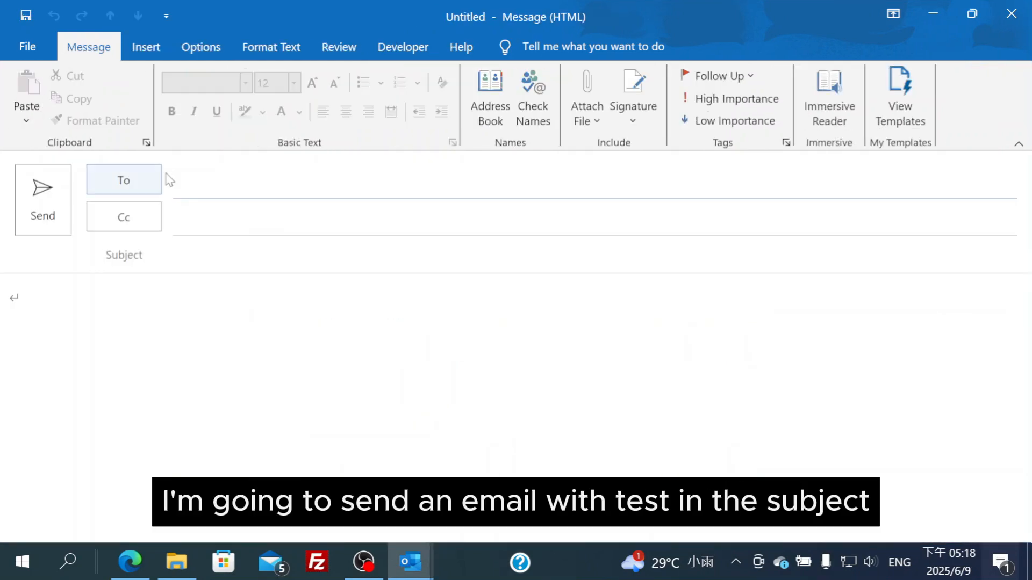
{"action": "type", "text": "v"}
{"action": "left_click", "coordinate": [206, 218]}
{"action": "left_click", "coordinate": [222, 250]}
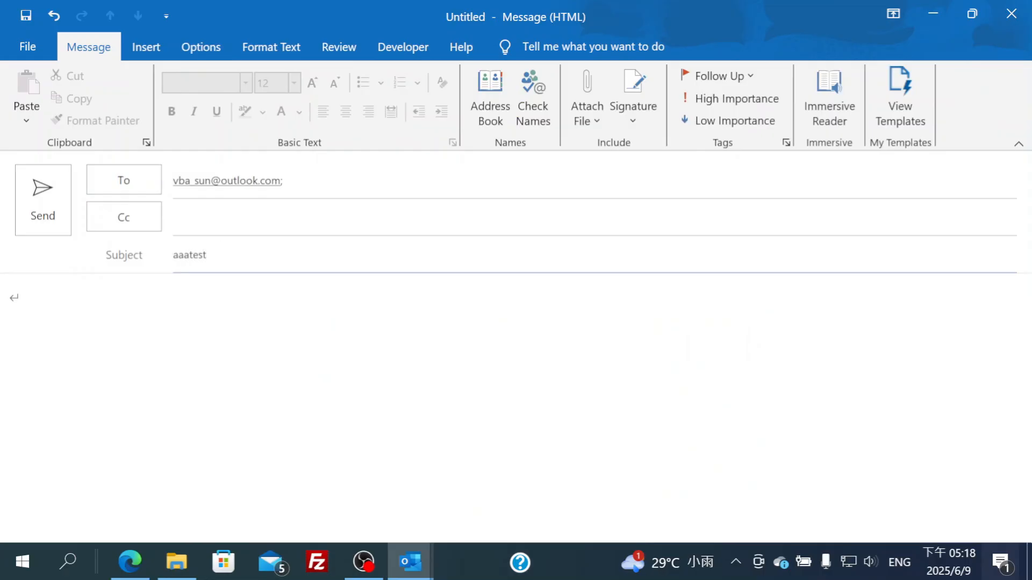
{"action": "left_click", "coordinate": [218, 314]}
{"action": "type", "text": "aaa"}
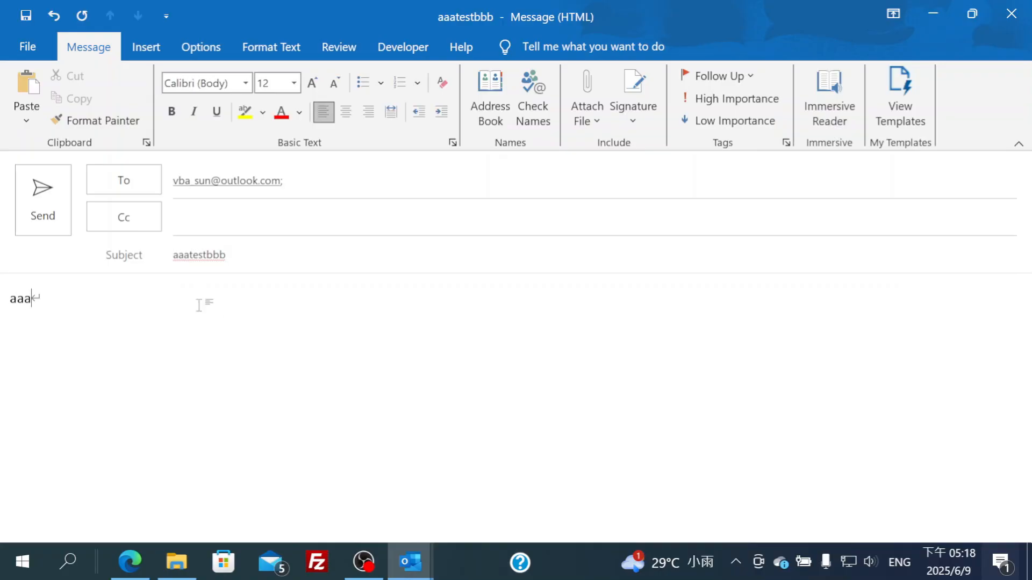
{"action": "left_click", "coordinate": [54, 203]}
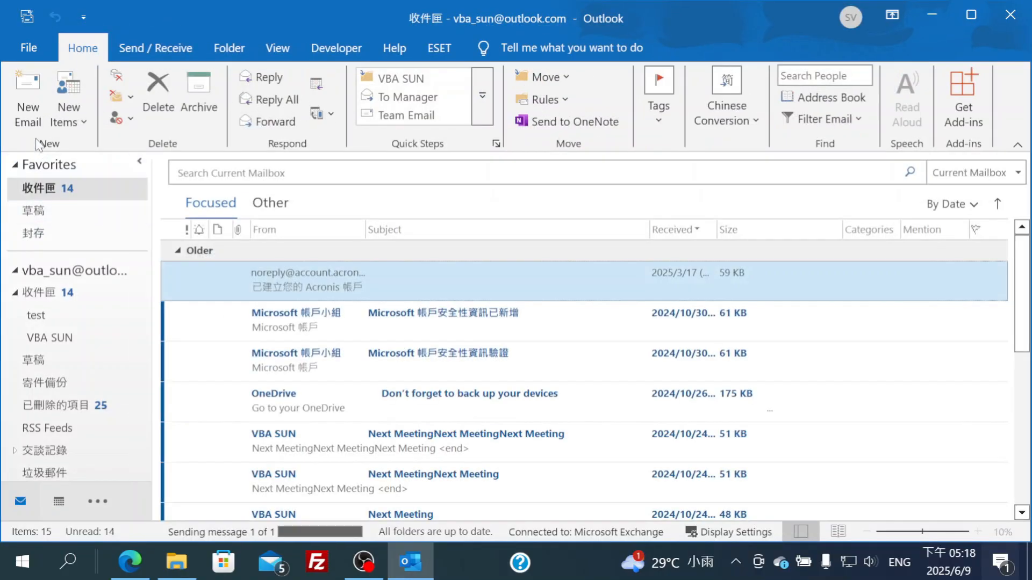
{"action": "left_click", "coordinate": [147, 48]}
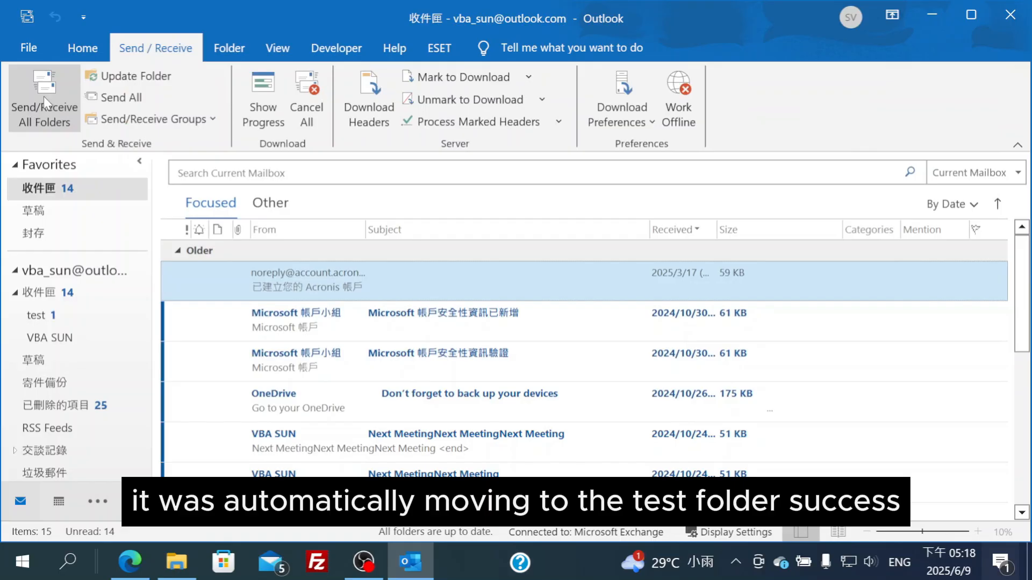
{"action": "left_click", "coordinate": [38, 321]}
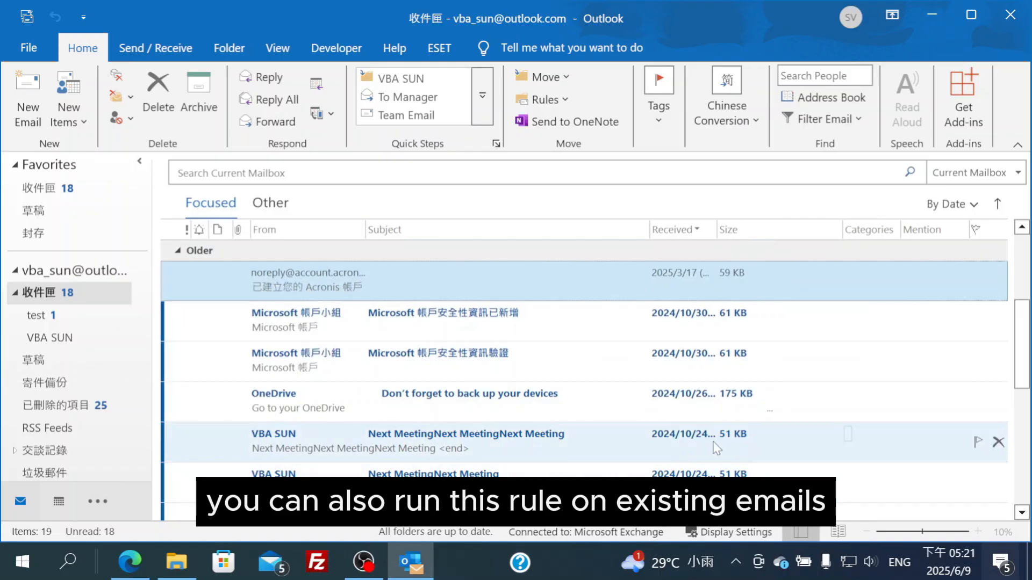
Run the test rule now on the Inbox, check the test folder's moved messages, then return to Inbox
{"action": "left_click_drag", "start_coordinate": [1022, 348], "coordinate": [1026, 252]}
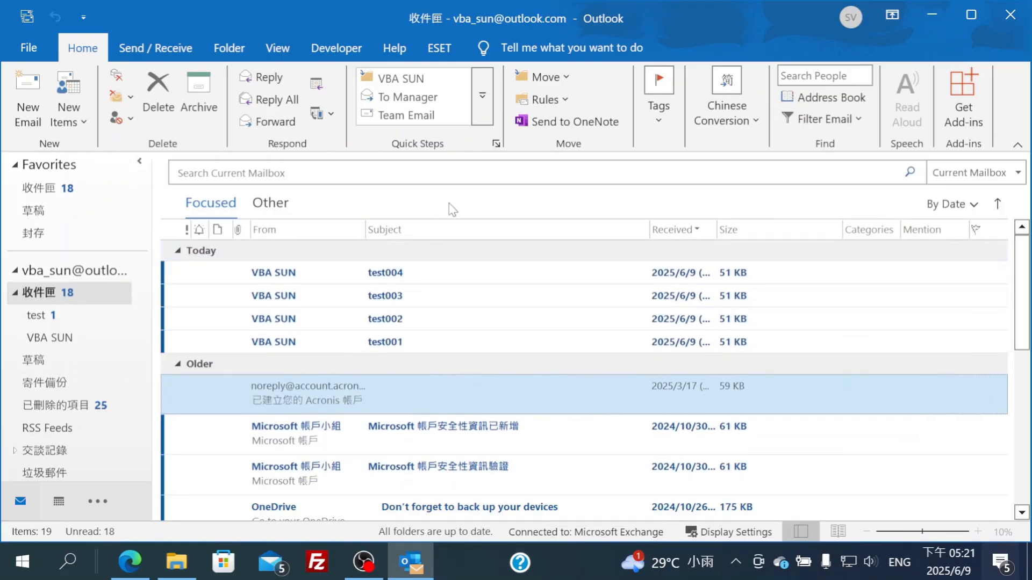
{"action": "left_click", "coordinate": [543, 100]}
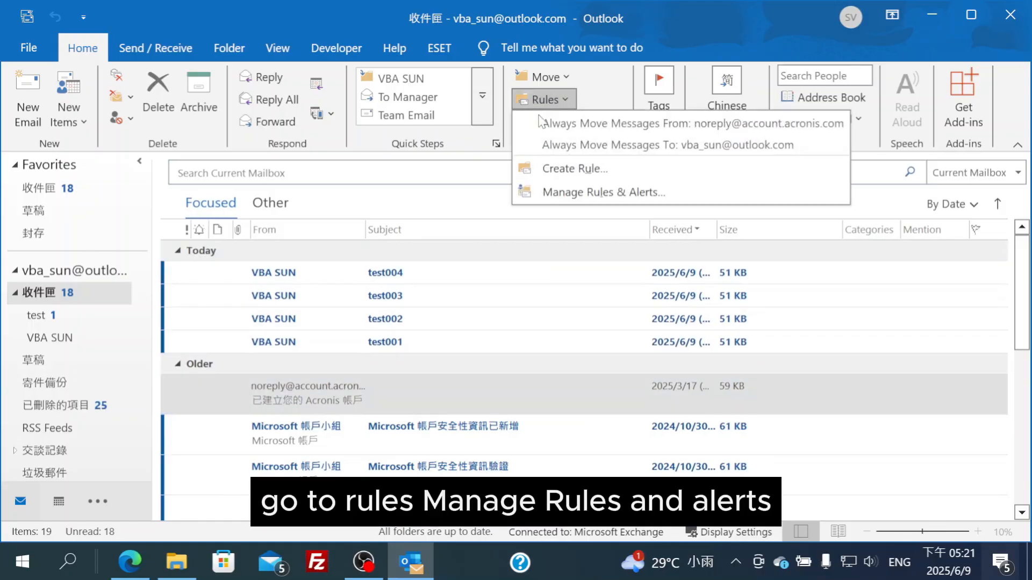
{"action": "left_click", "coordinate": [577, 192]}
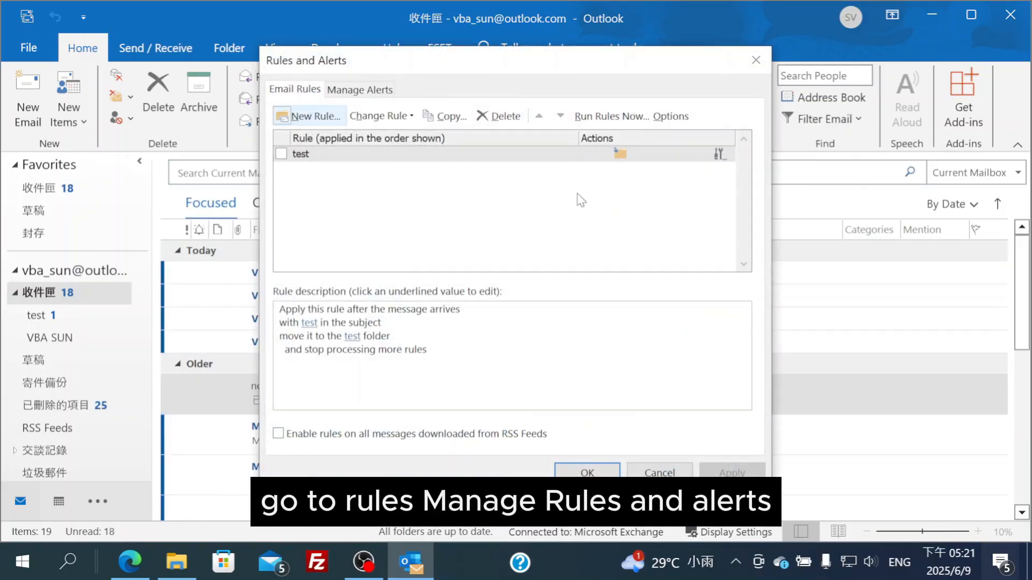
{"action": "left_click", "coordinate": [591, 114]}
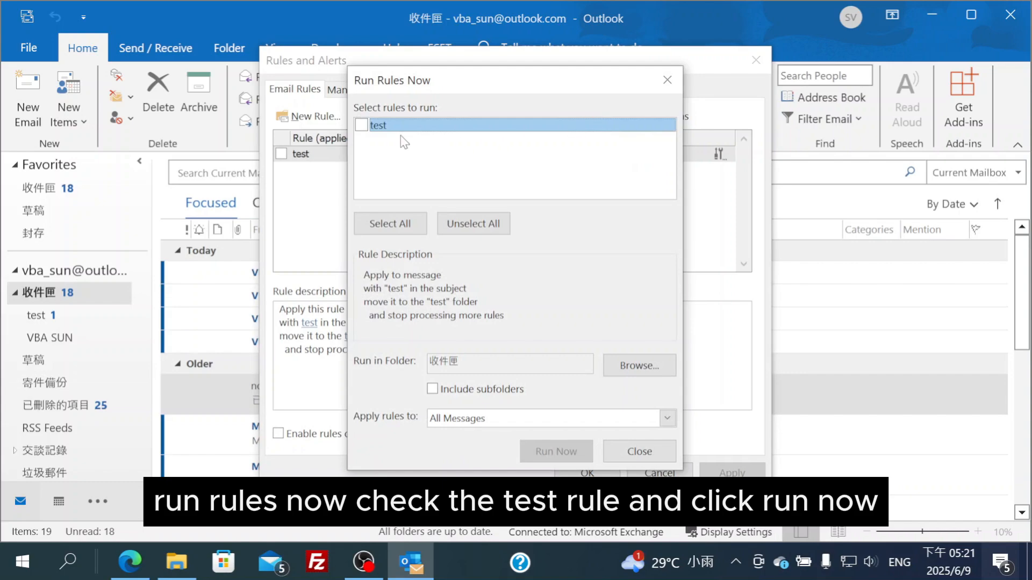
{"action": "left_click", "coordinate": [363, 126]}
{"action": "left_click", "coordinate": [576, 456]}
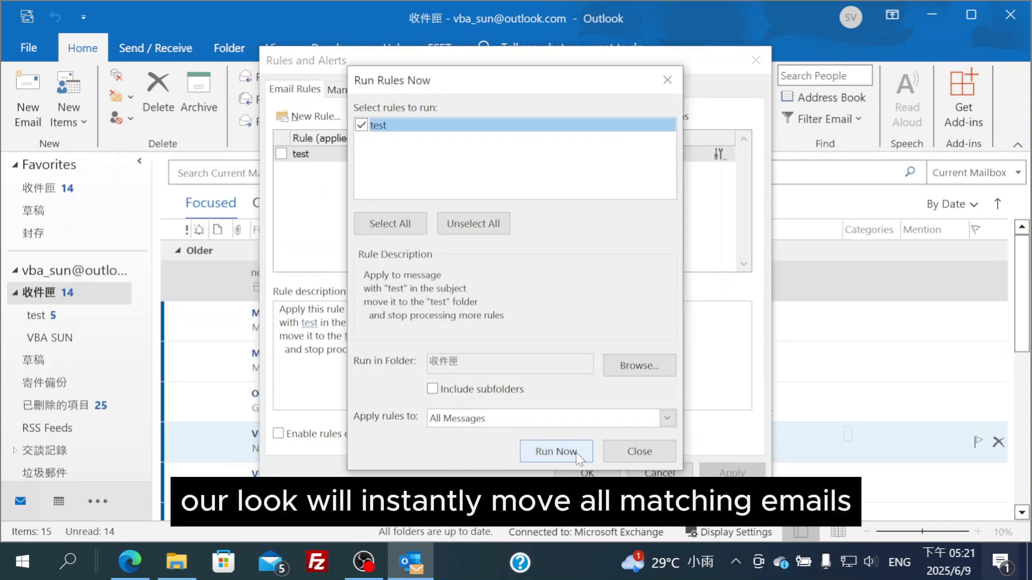
{"action": "left_click", "coordinate": [639, 452]}
{"action": "left_click", "coordinate": [598, 474]}
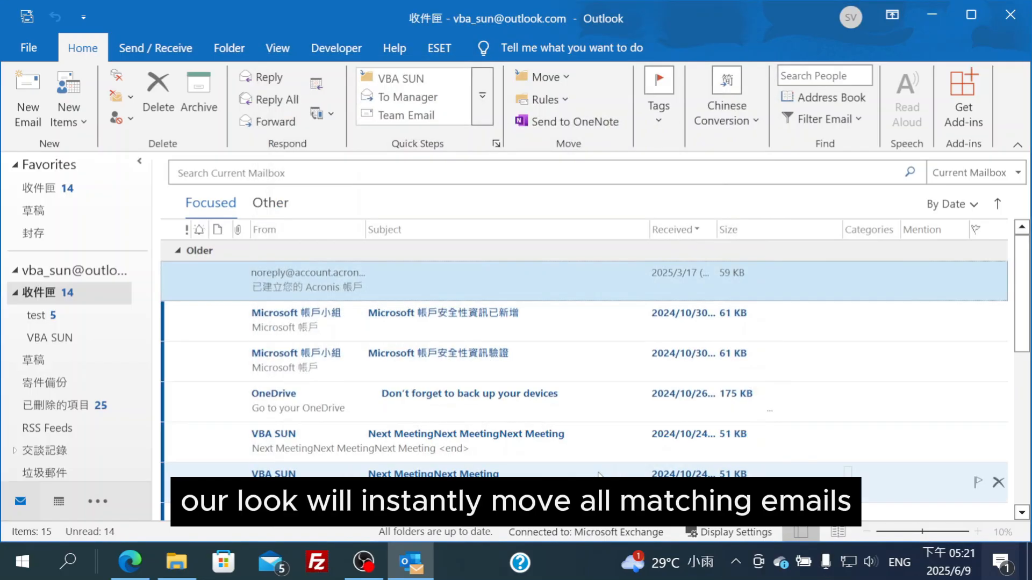
{"action": "left_click", "coordinate": [44, 316]}
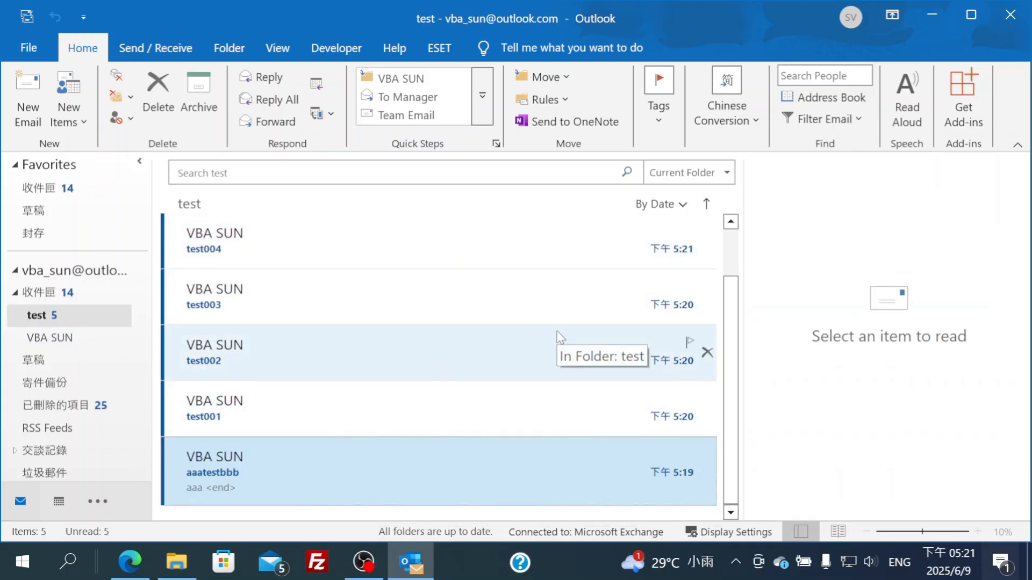
{"action": "left_click", "coordinate": [58, 295]}
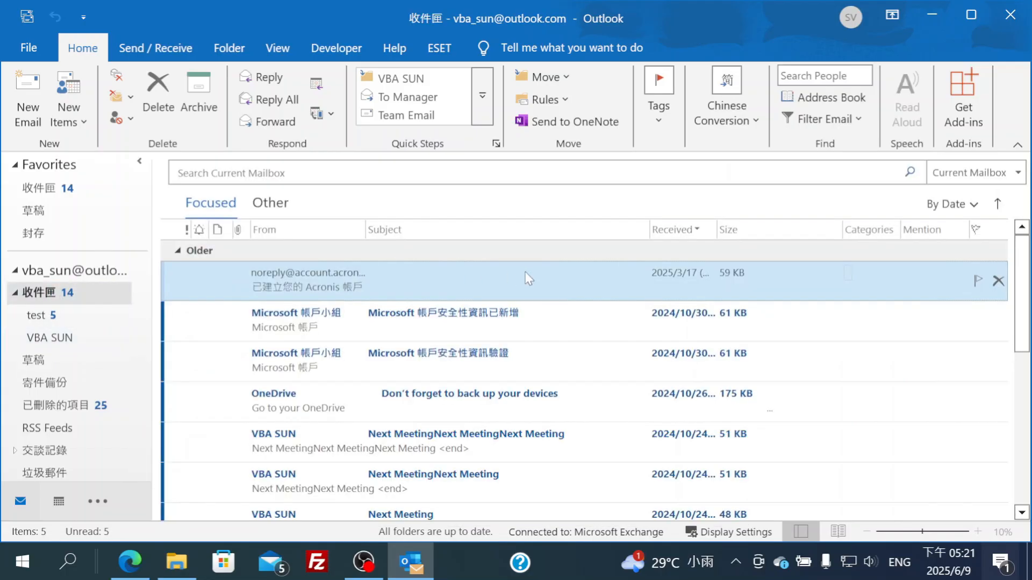
Start a 'Move messages from someone' rule with the account's own e-mail address as sender
{"action": "left_click", "coordinate": [558, 100]}
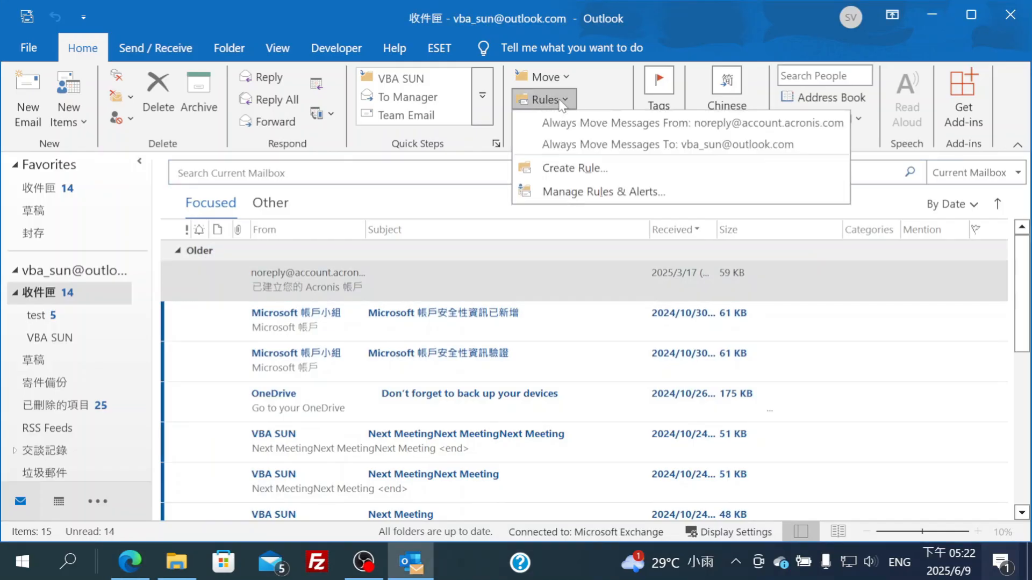
{"action": "left_click", "coordinate": [562, 190]}
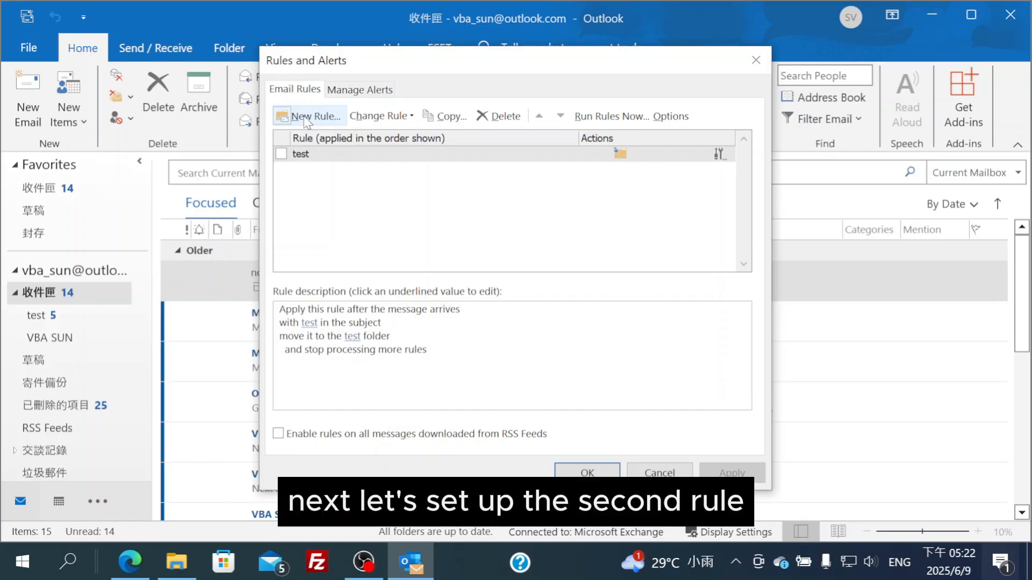
{"action": "left_click", "coordinate": [305, 117]}
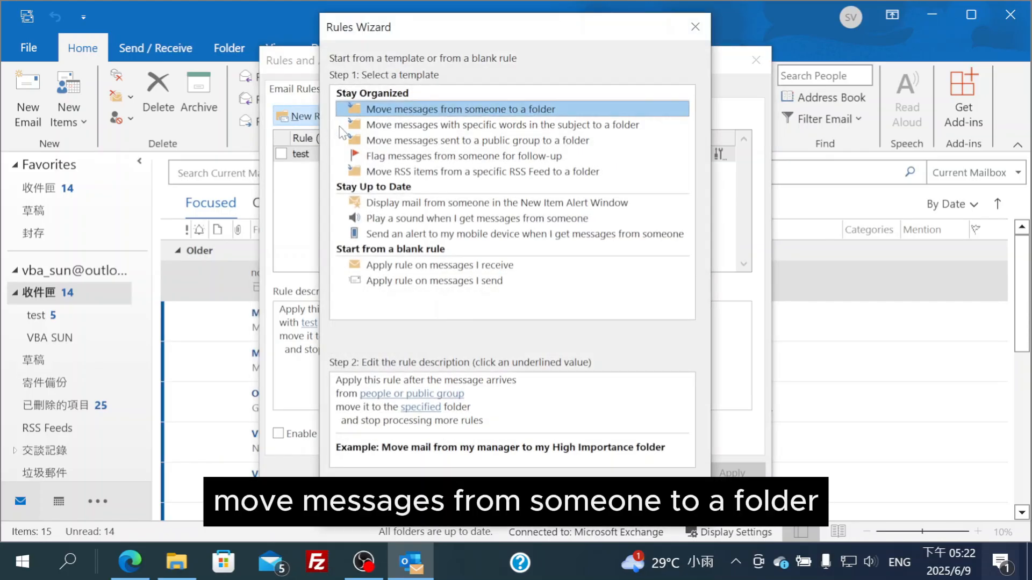
{"action": "left_click", "coordinate": [590, 504]}
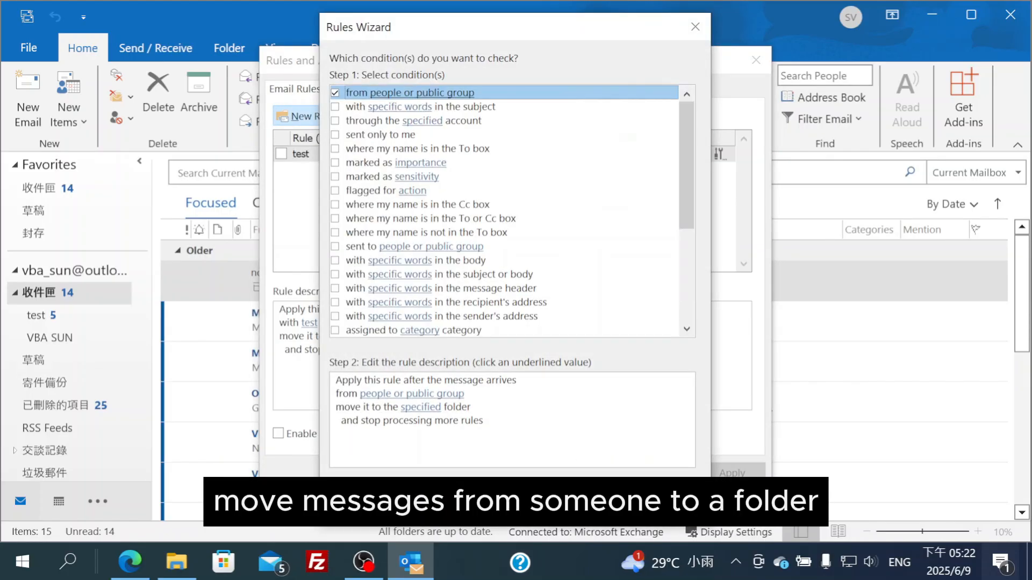
{"action": "left_click", "coordinate": [433, 396]}
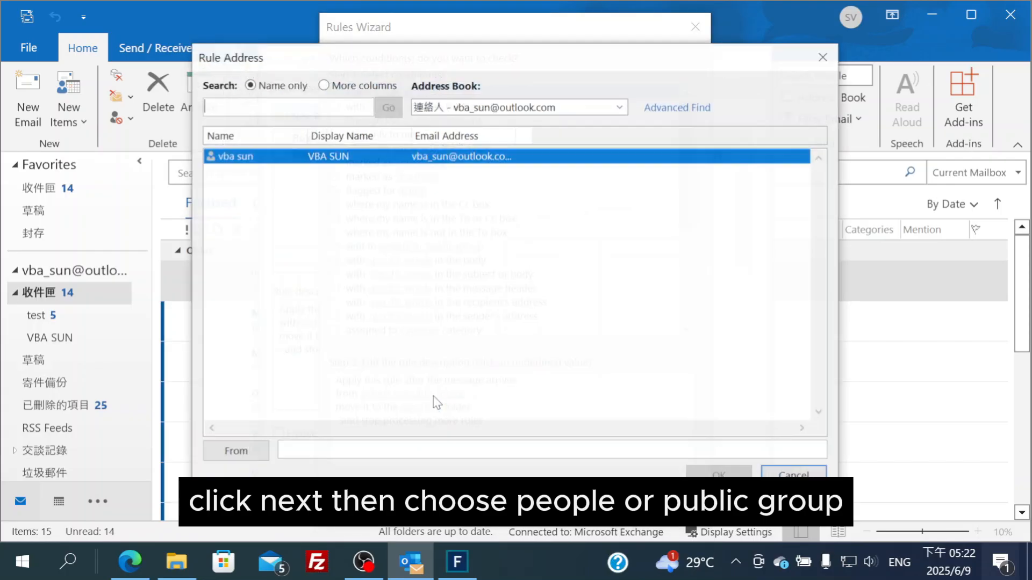
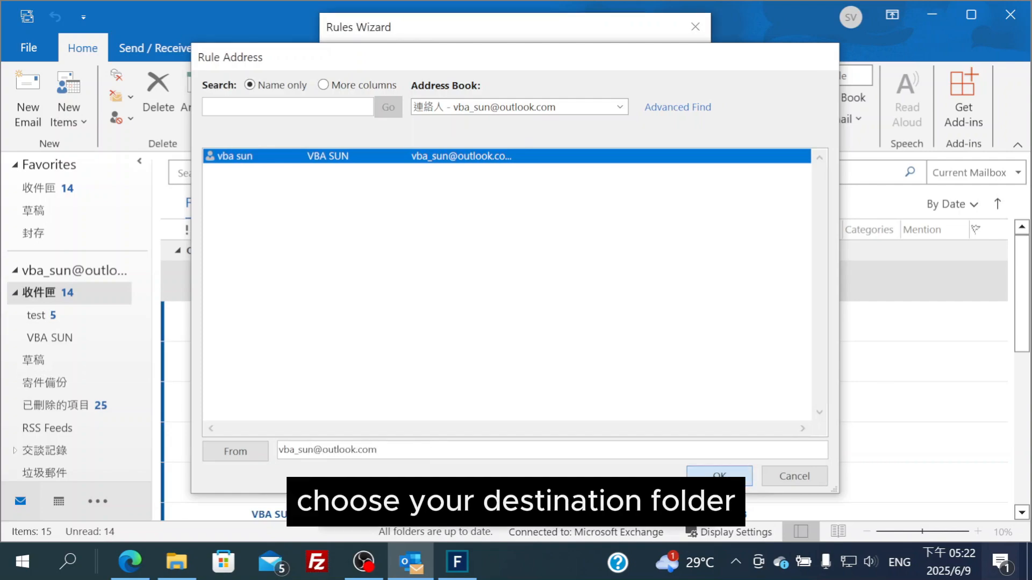
{"action": "left_click", "coordinate": [694, 476]}
Choose VBA SUN as the sender rule's destination, finish the rule, and save the rules
{"action": "left_click", "coordinate": [585, 502]}
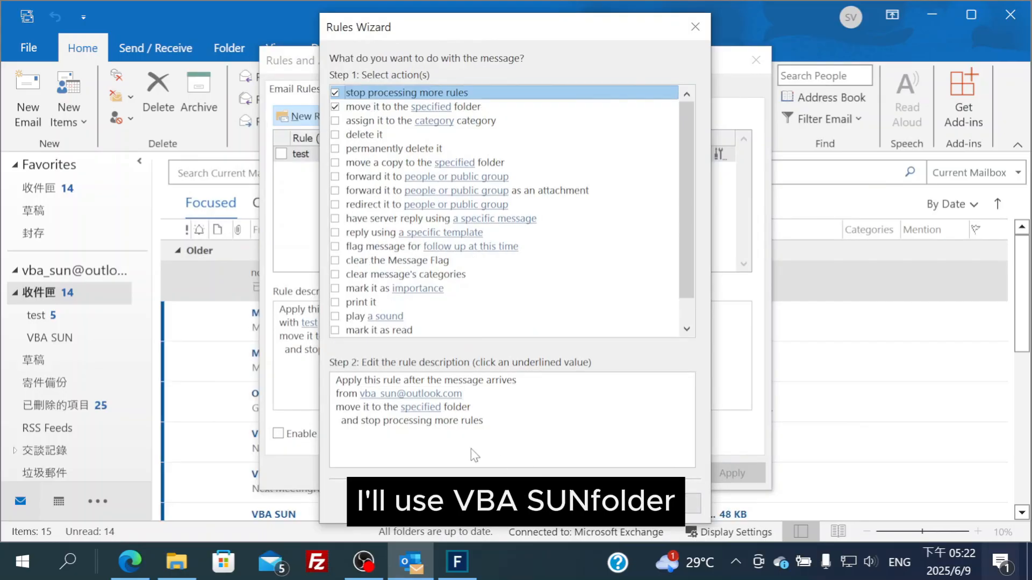
{"action": "left_click", "coordinate": [420, 406]}
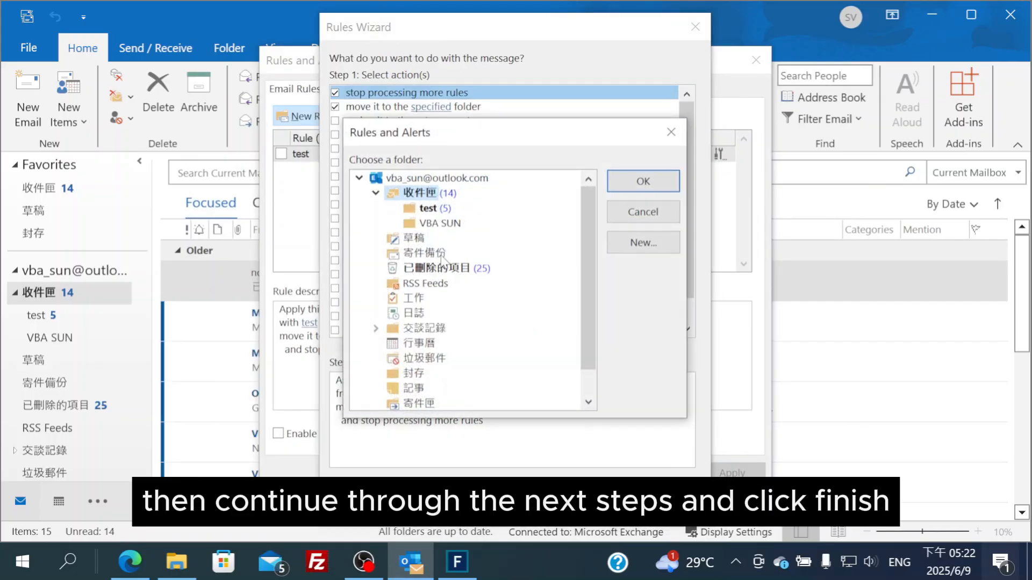
{"action": "left_click", "coordinate": [438, 223]}
{"action": "left_click", "coordinate": [626, 199]}
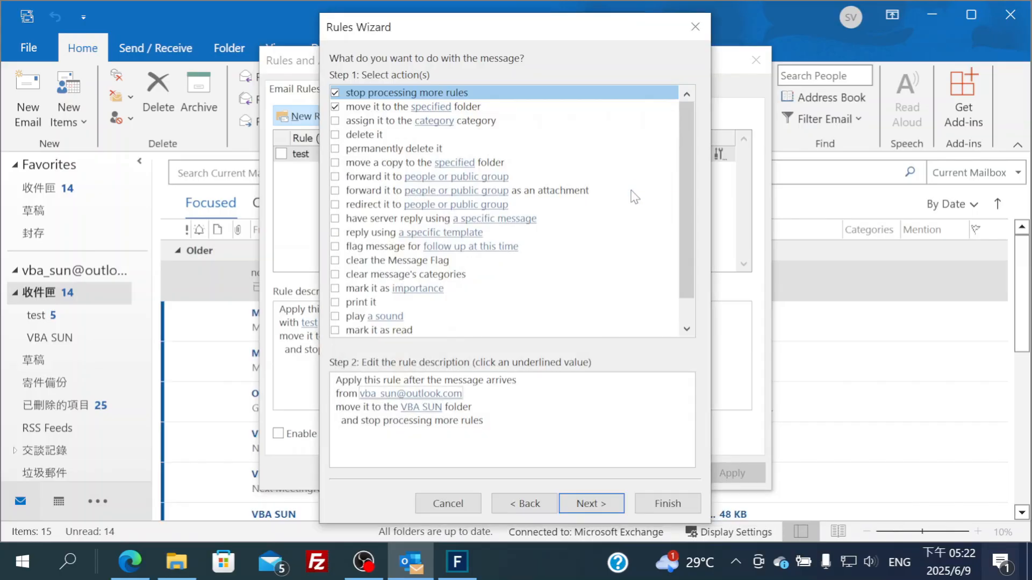
{"action": "left_click", "coordinate": [591, 504]}
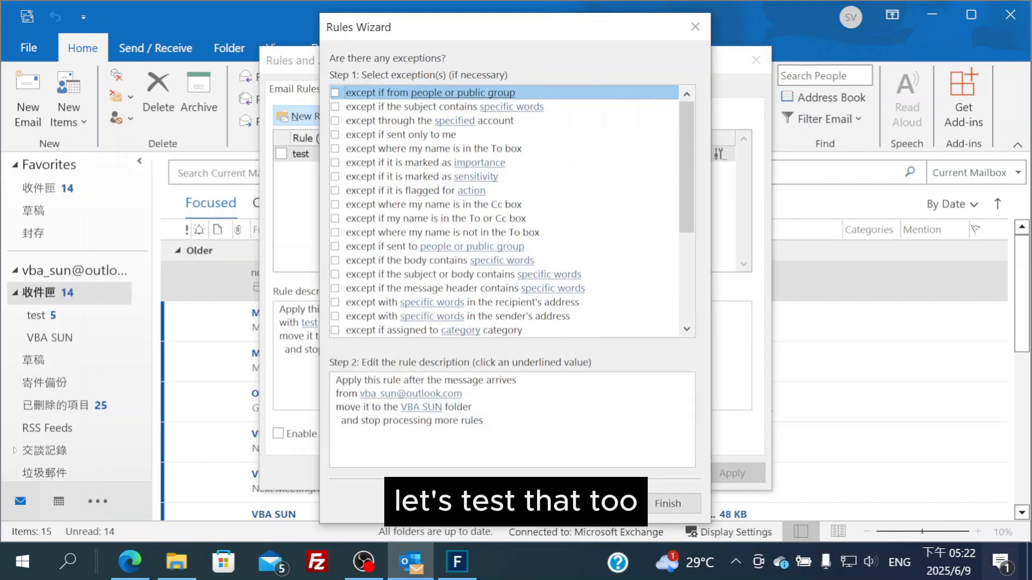
{"action": "left_click", "coordinate": [594, 505]}
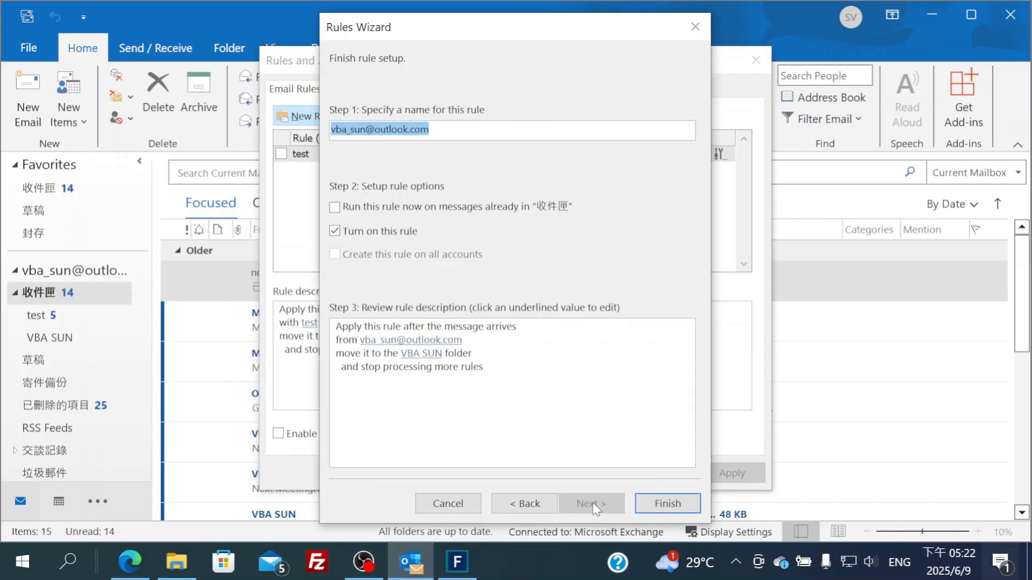
{"action": "left_click", "coordinate": [642, 504]}
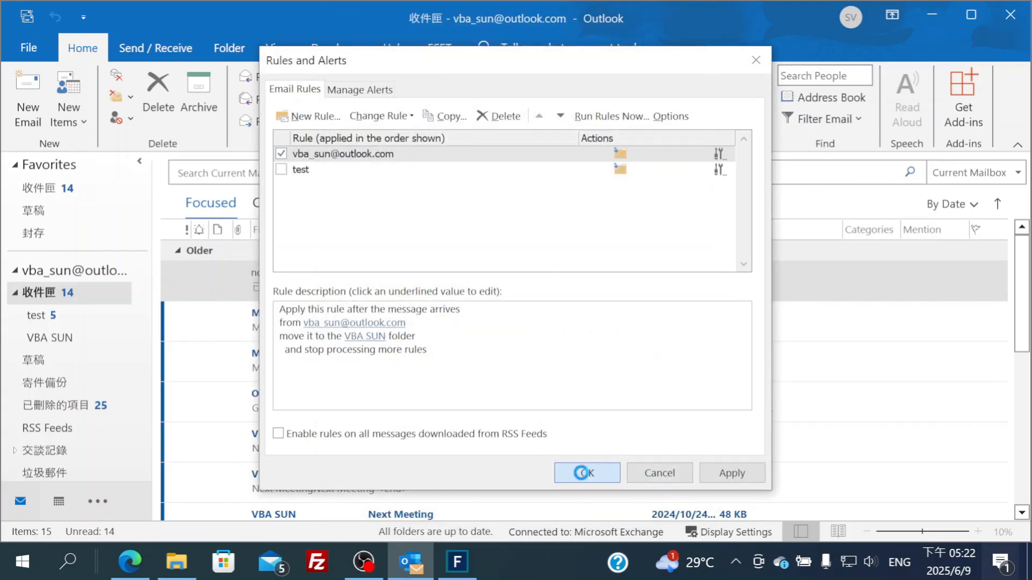
{"action": "left_click", "coordinate": [586, 474]}
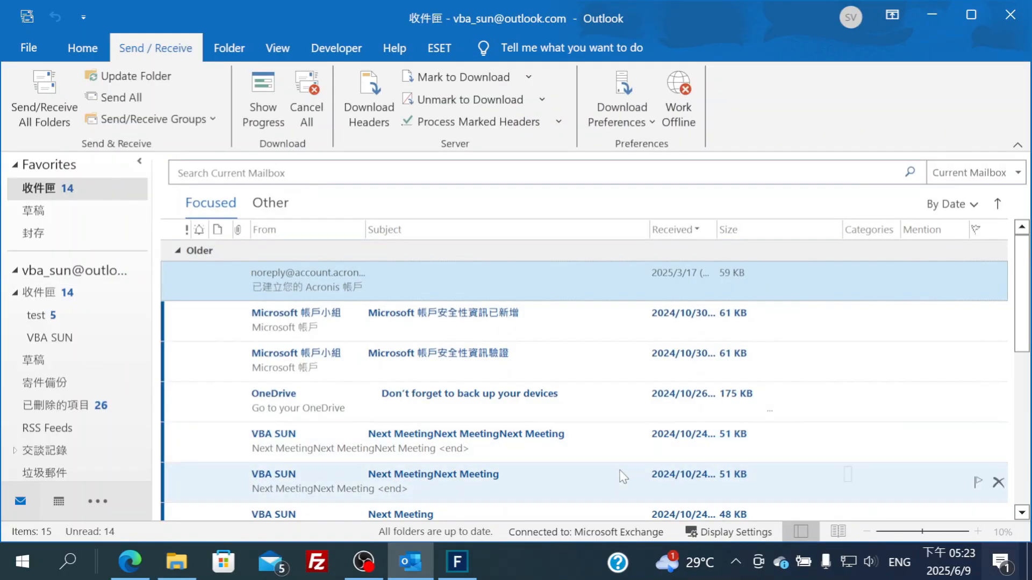
Send yourself a new message with subject 'aaa'
{"action": "left_click", "coordinate": [86, 51]}
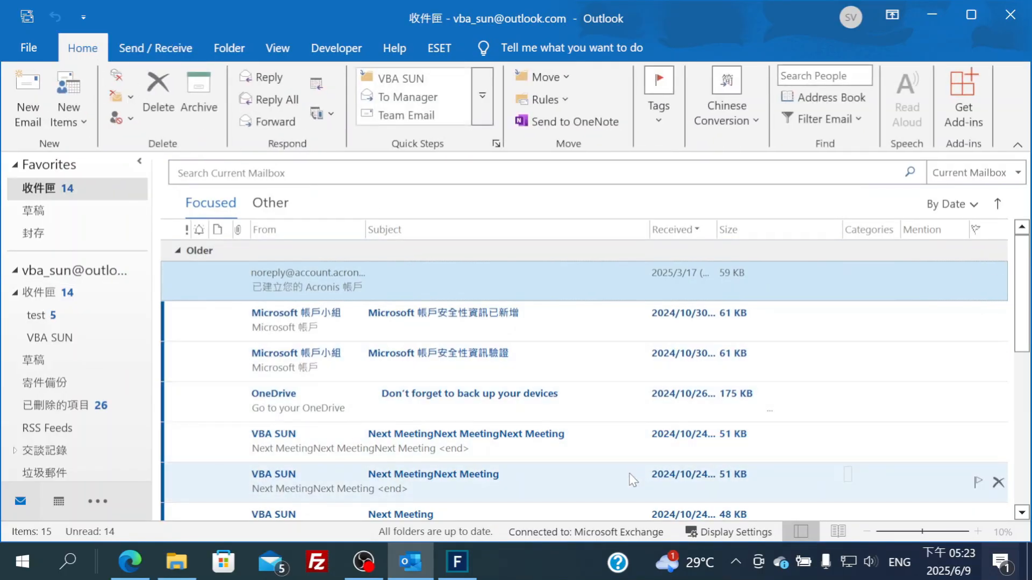
{"action": "left_click", "coordinate": [37, 94]}
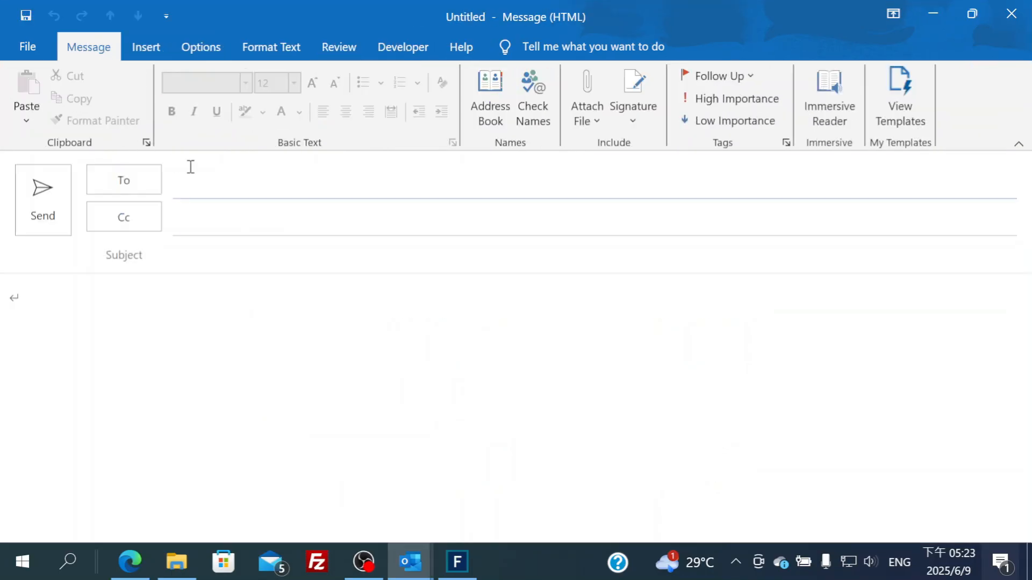
{"action": "type", "text": "v"}
{"action": "left_click", "coordinate": [253, 213]}
{"action": "left_click", "coordinate": [243, 252]}
{"action": "type", "text": "aa"}
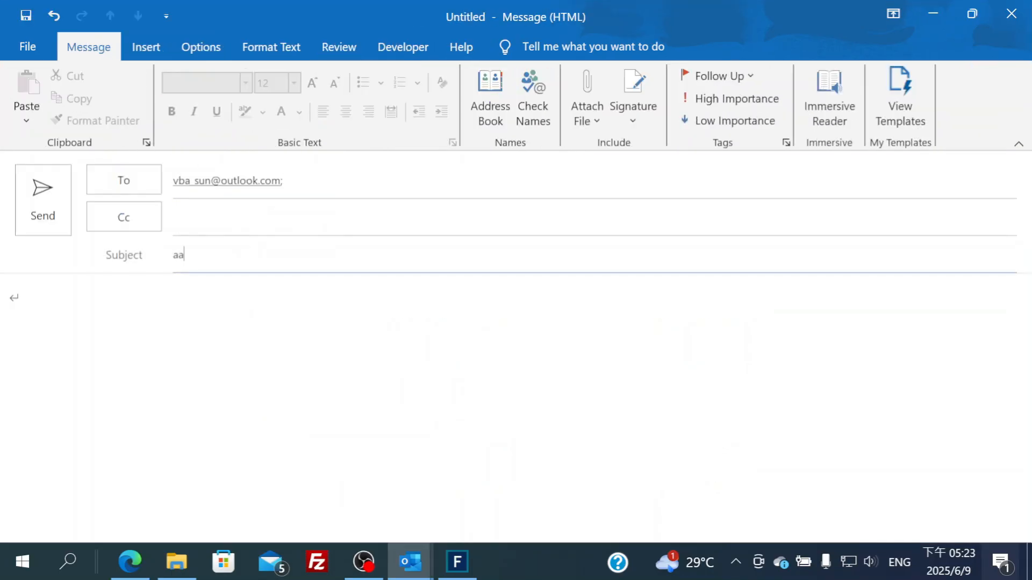
{"action": "type", "text": "a"}
{"action": "key", "text": "Tab"}
{"action": "type", "text": "aaa"}
{"action": "left_click", "coordinate": [37, 204]}
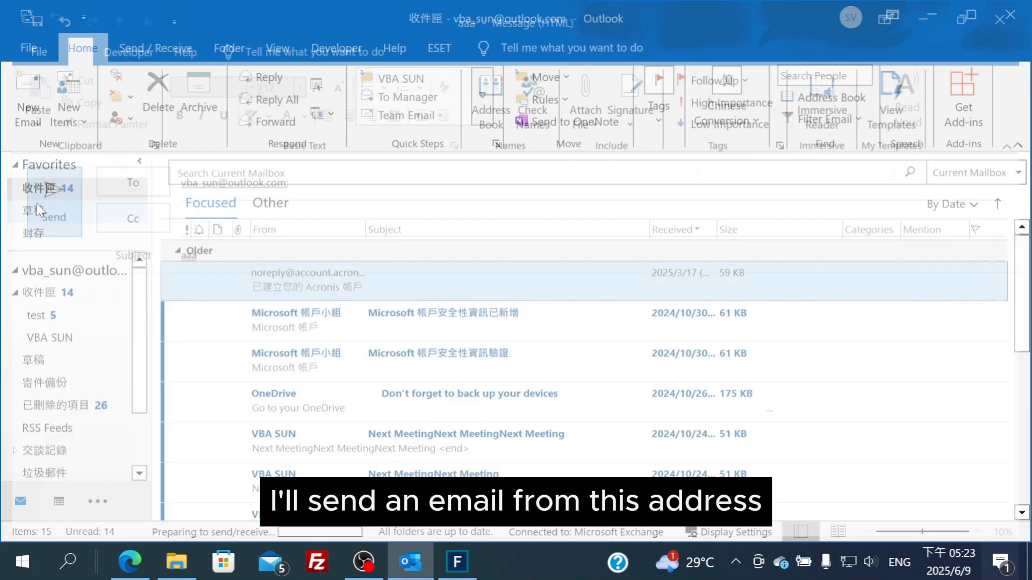
Send/receive all folders, confirm 'aaa' landed in VBA SUN, then return to the Inbox
{"action": "left_click", "coordinate": [155, 48]}
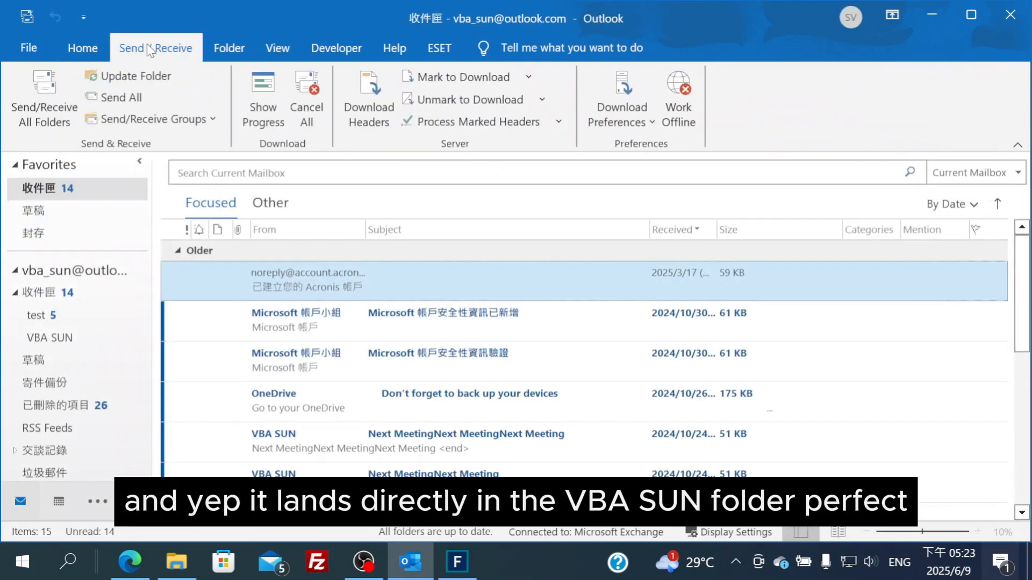
{"action": "left_click", "coordinate": [52, 108]}
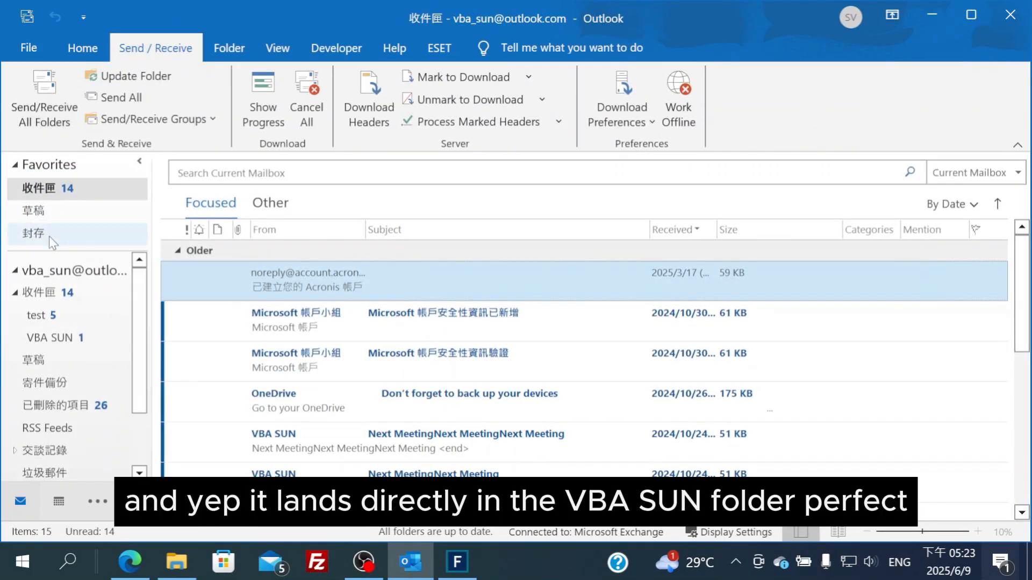
{"action": "left_click", "coordinate": [51, 337]}
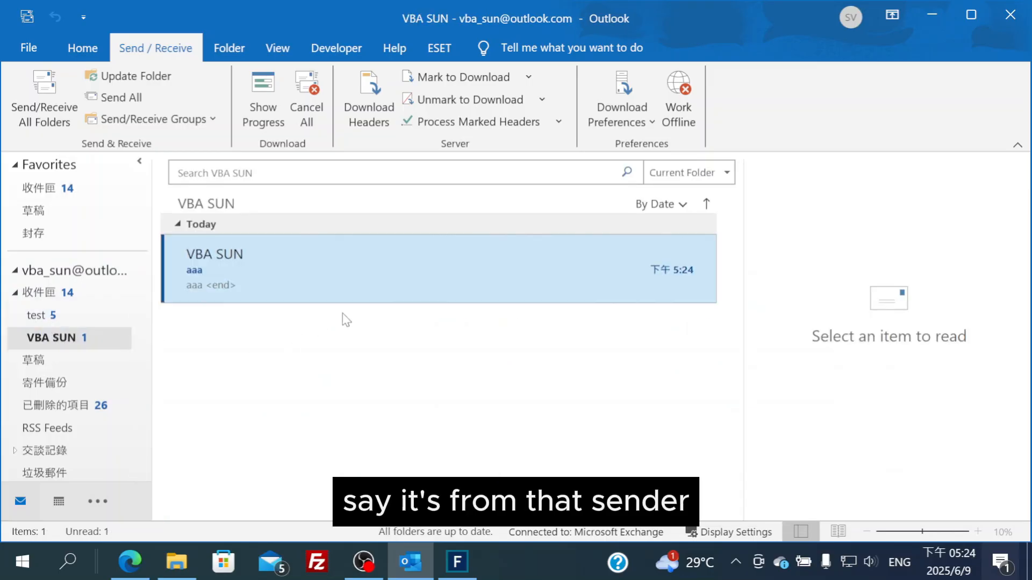
{"action": "left_click", "coordinate": [92, 296]}
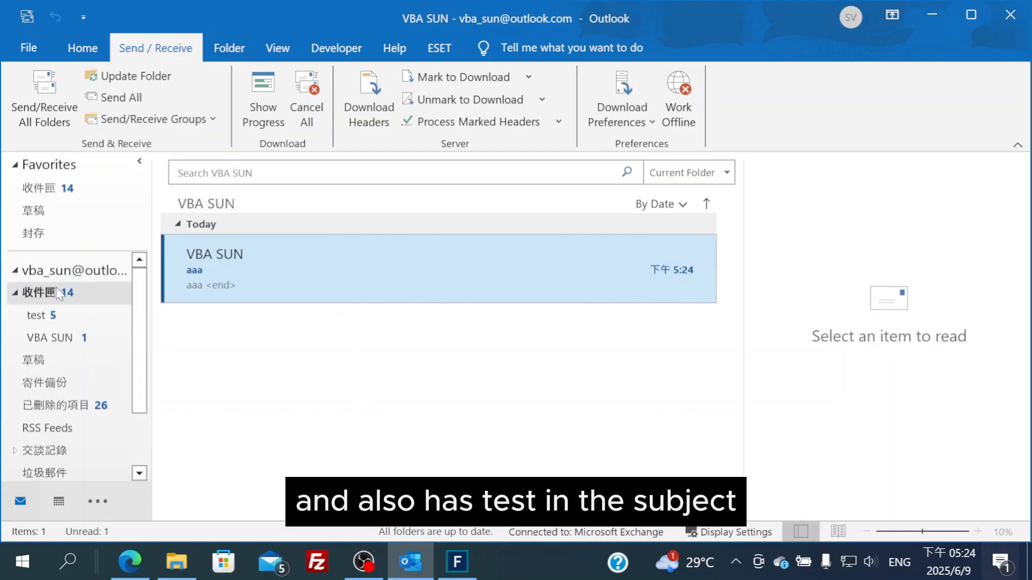
{"action": "left_click", "coordinate": [83, 50]}
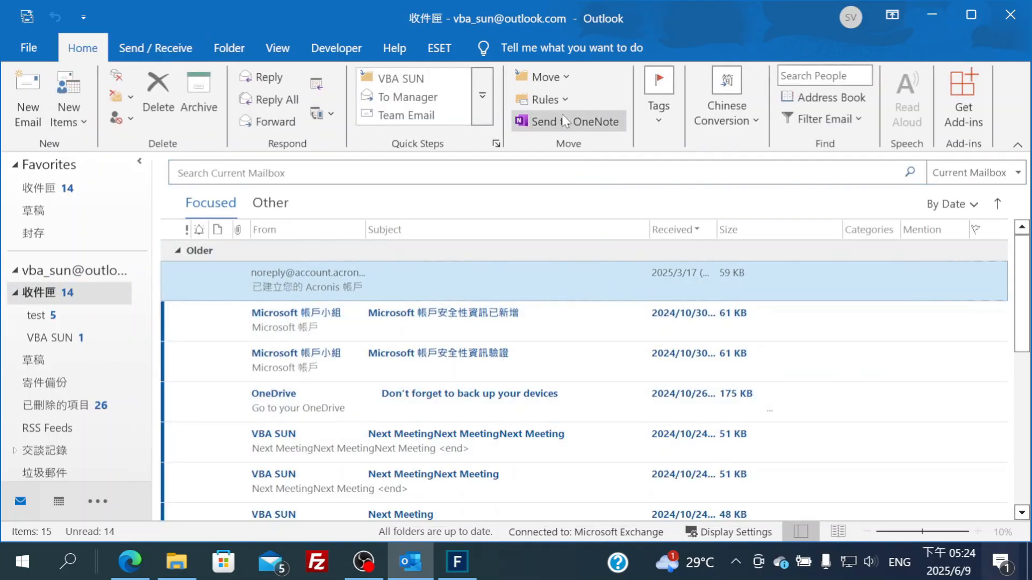
In Rules and Alerts, move the test rule above the sender rule and save
{"action": "left_click", "coordinate": [544, 100]}
{"action": "left_click", "coordinate": [562, 192]}
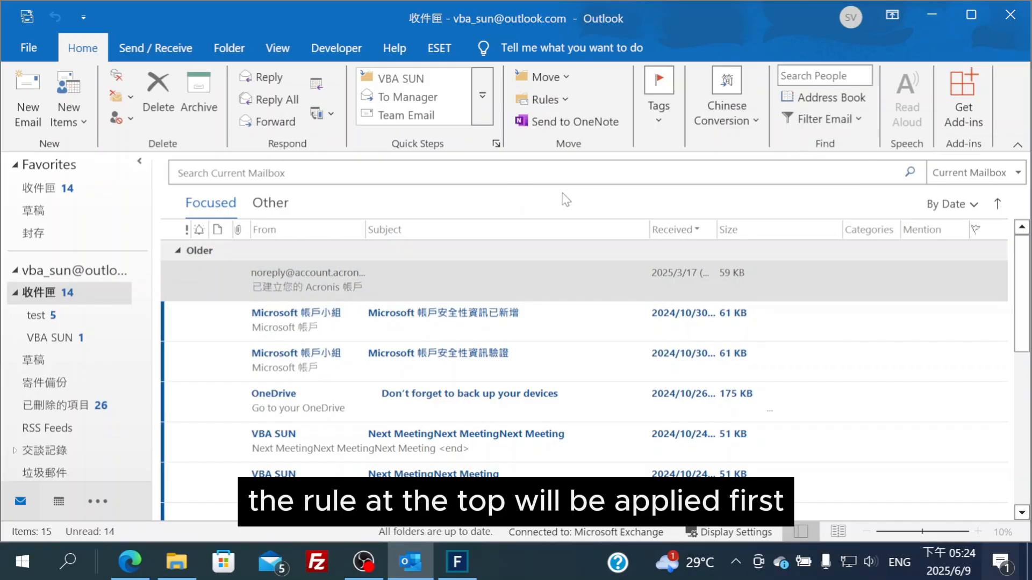
{"action": "left_click", "coordinate": [285, 171]}
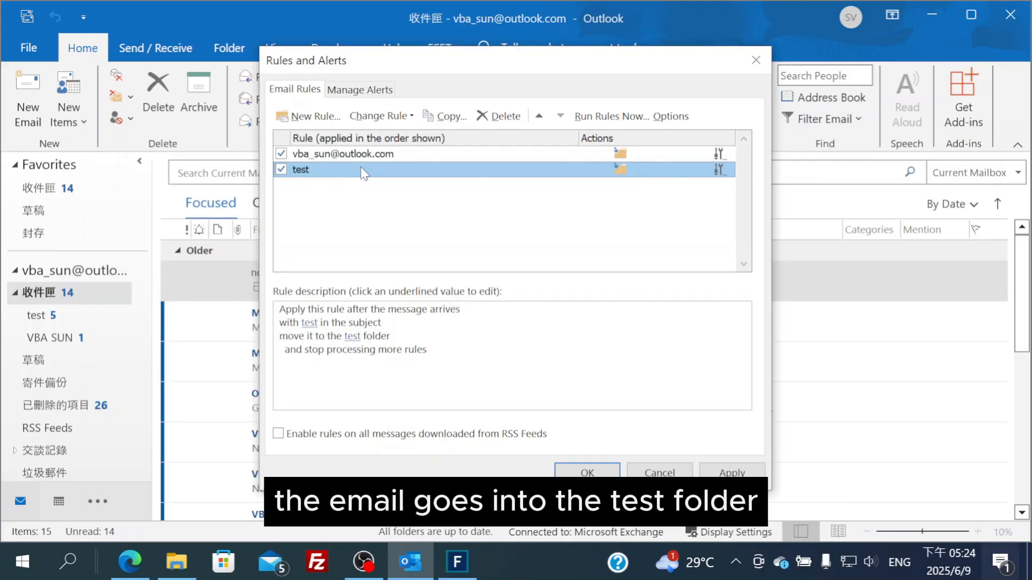
{"action": "left_click", "coordinate": [539, 117]}
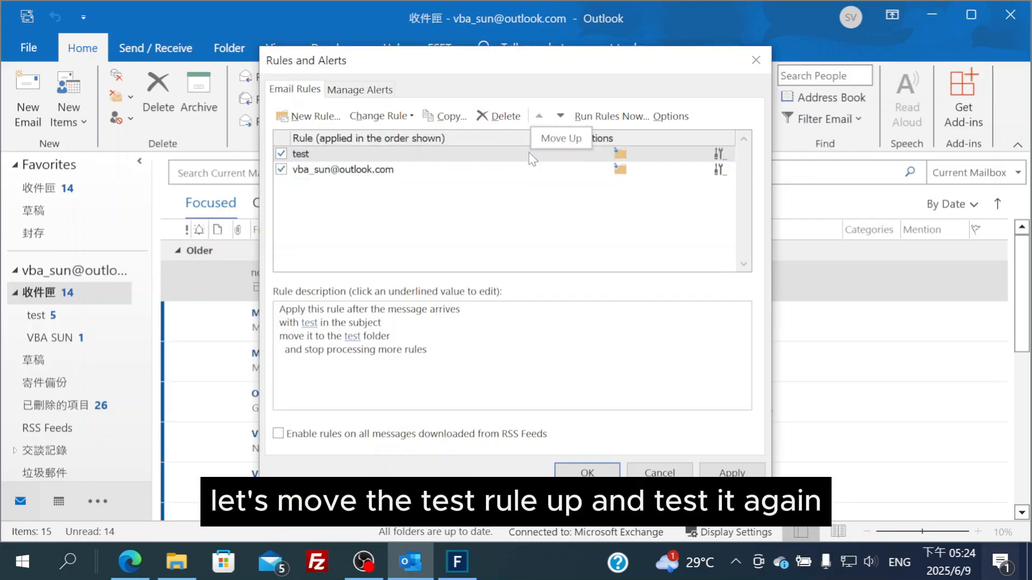
{"action": "left_click", "coordinate": [590, 473]}
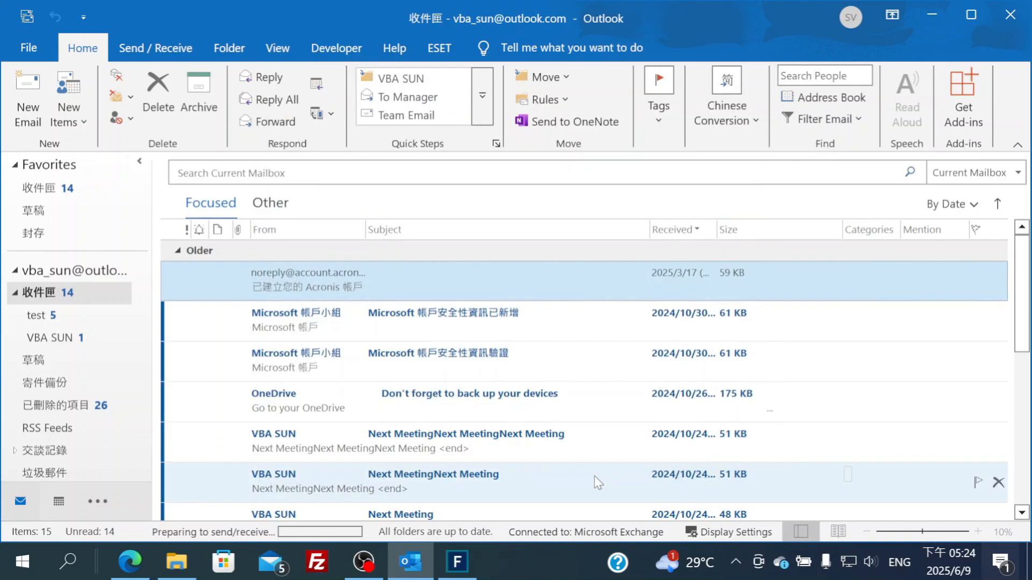
Send yourself a new message with subject 'test'
{"action": "left_click", "coordinate": [28, 102]}
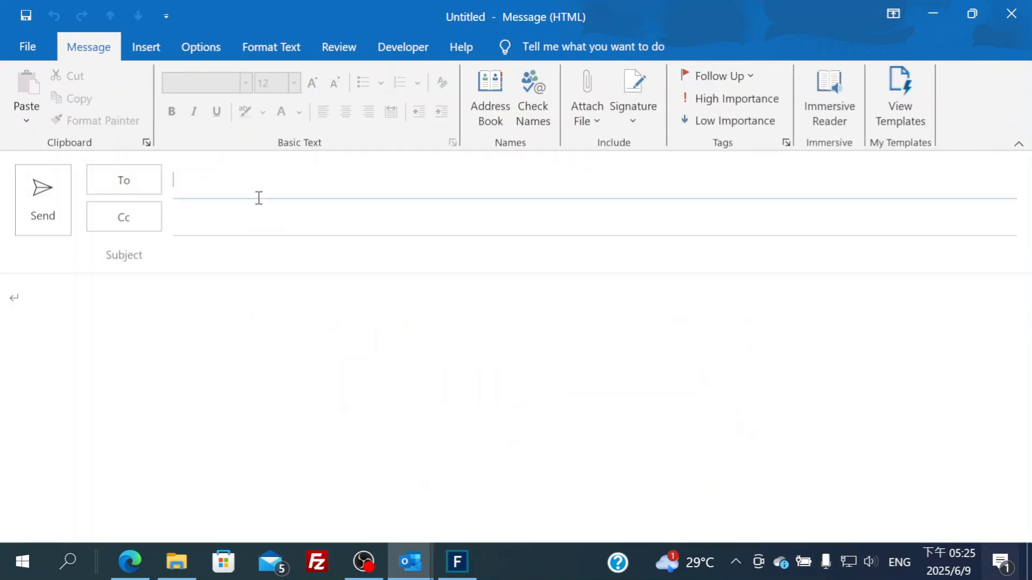
{"action": "type", "text": "v"}
{"action": "left_click", "coordinate": [287, 214]}
{"action": "left_click", "coordinate": [276, 246]}
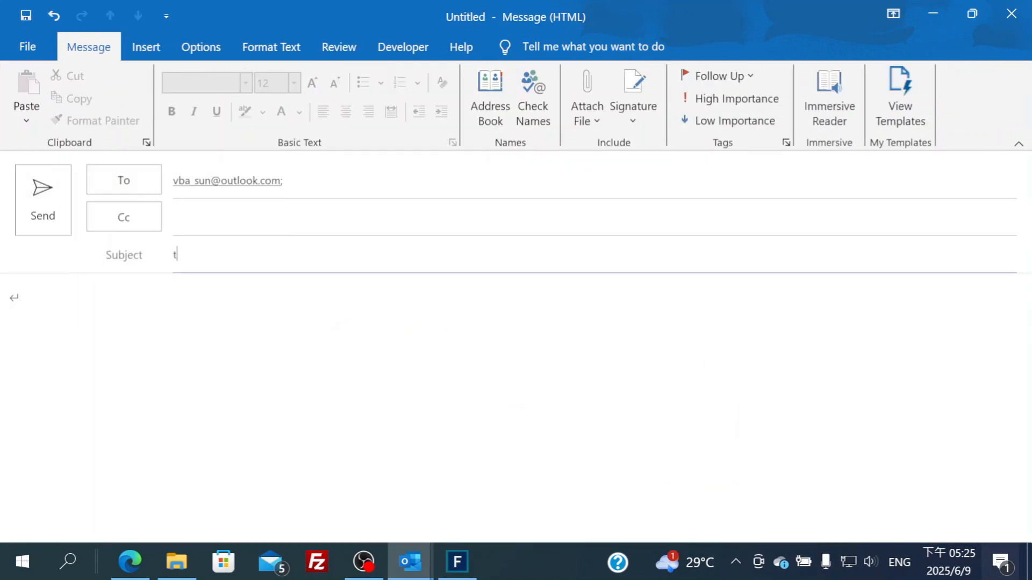
{"action": "left_click", "coordinate": [65, 199]}
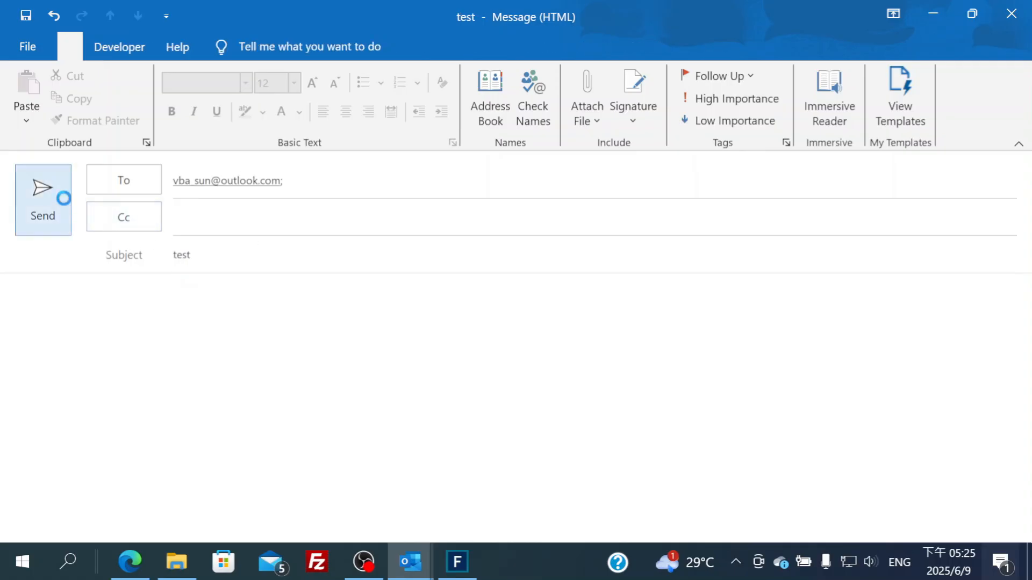
Send/receive all folders, then open the new 'test' message in the test folder
{"action": "left_click", "coordinate": [155, 47]}
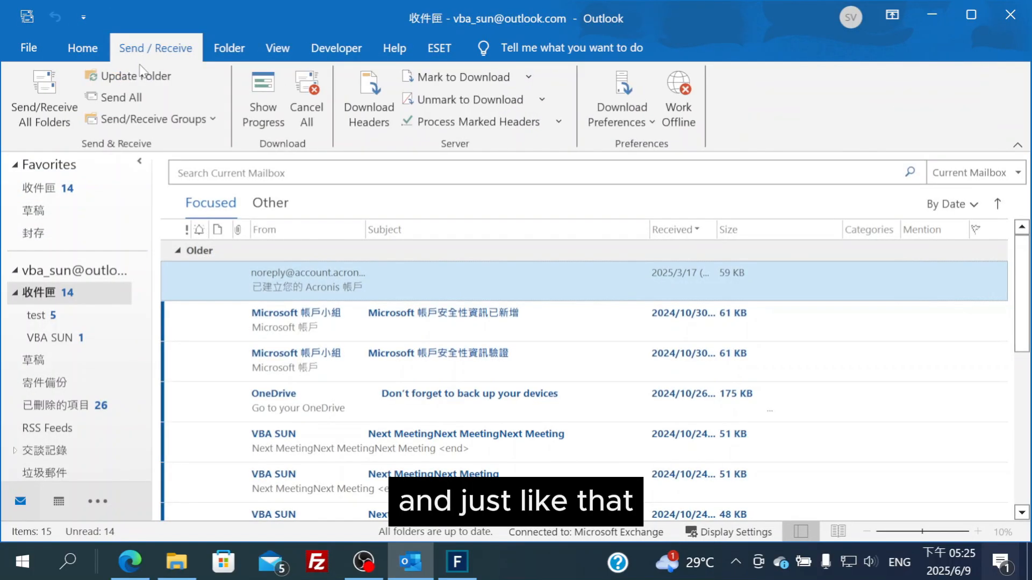
{"action": "left_click", "coordinate": [46, 104]}
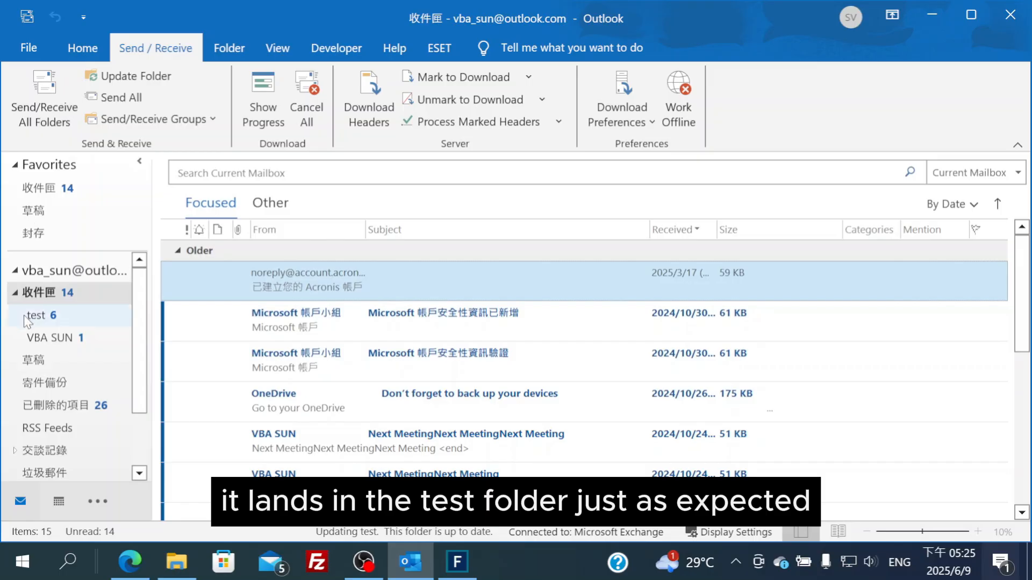
{"action": "left_click", "coordinate": [51, 316]}
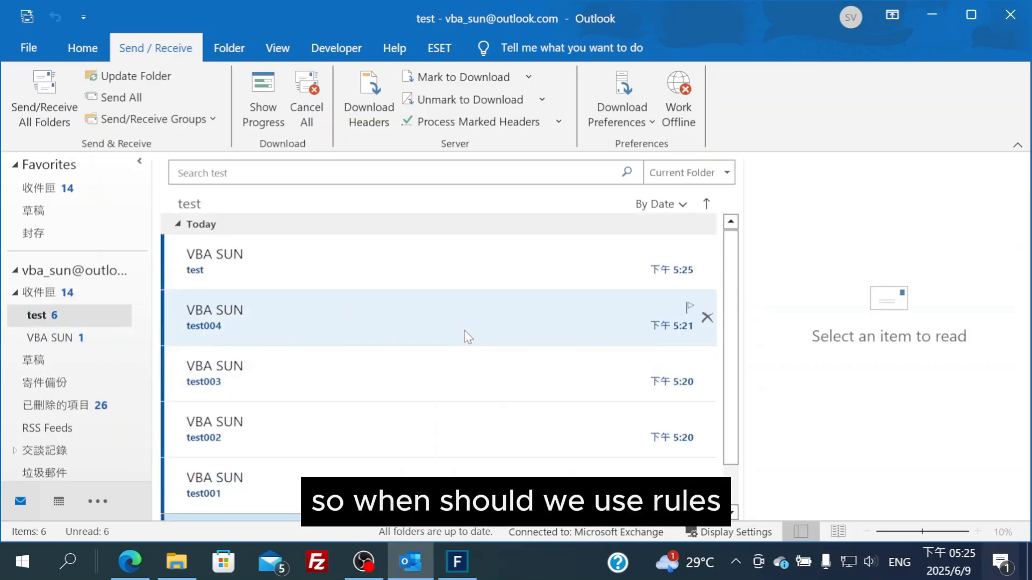
{"action": "left_click", "coordinate": [429, 269]}
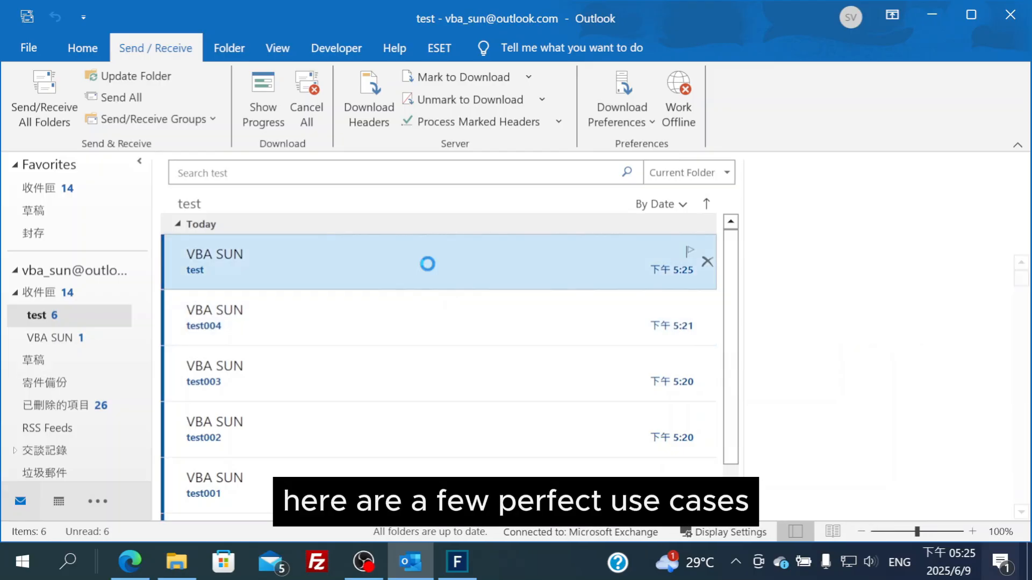
{"action": "double_click", "coordinate": [427, 264]}
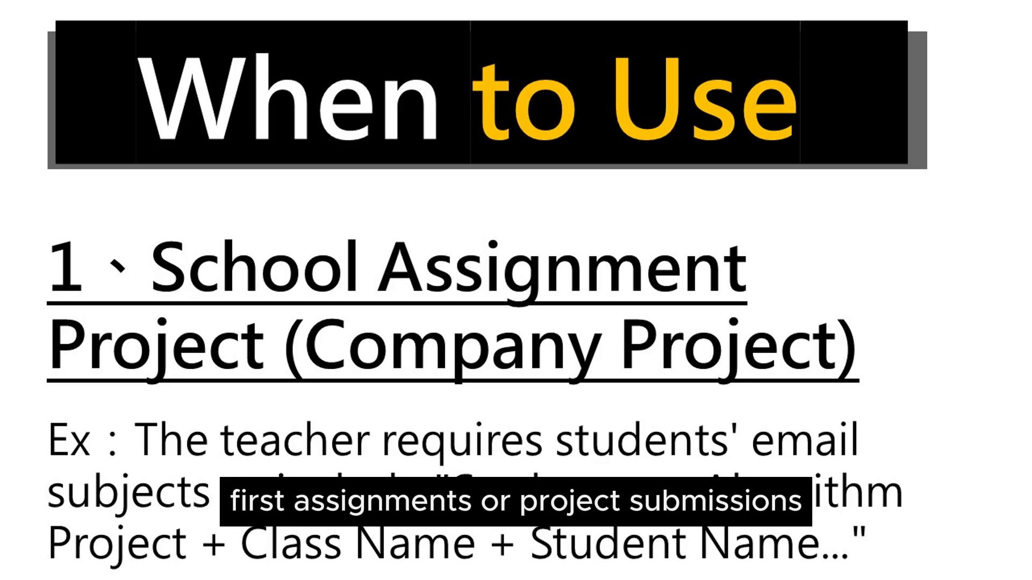